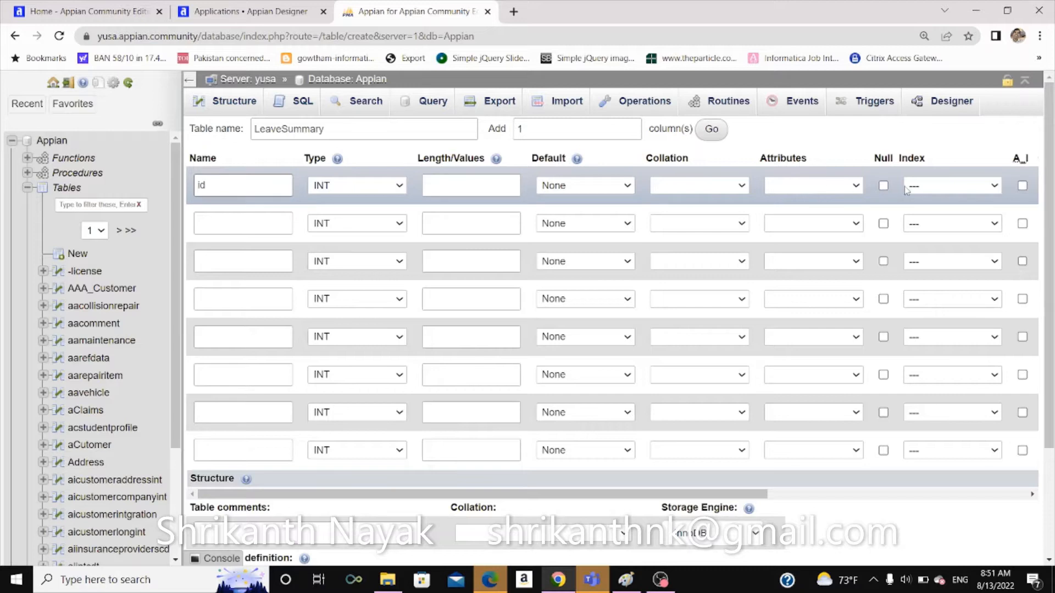
Step: Make the id column an auto-incrementing primary key and name the second column Name
left_click(1023, 187)
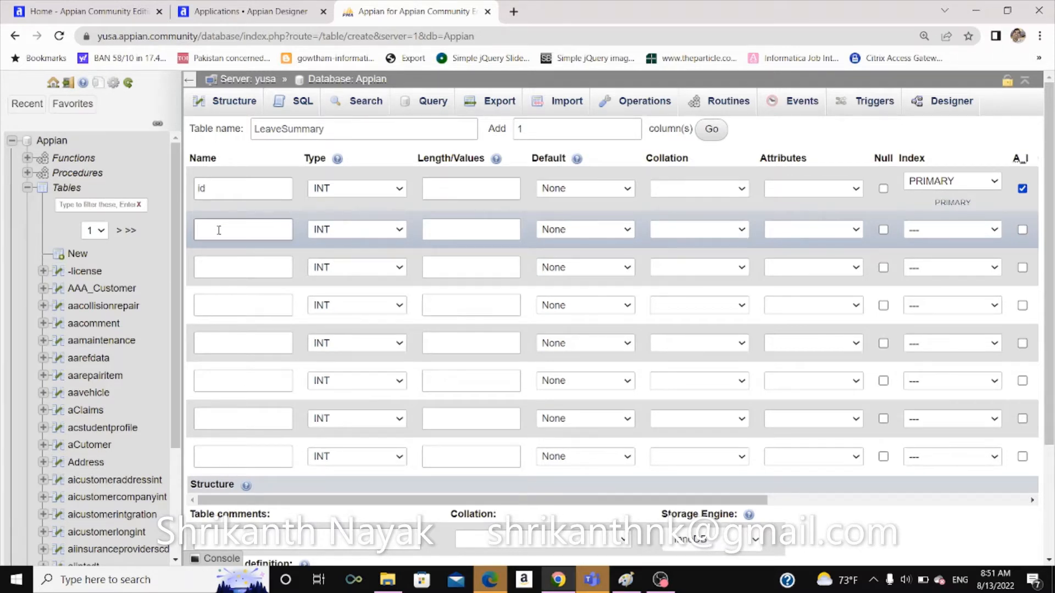
type("Name")
Step: Name the third column userId
left_click(217, 267)
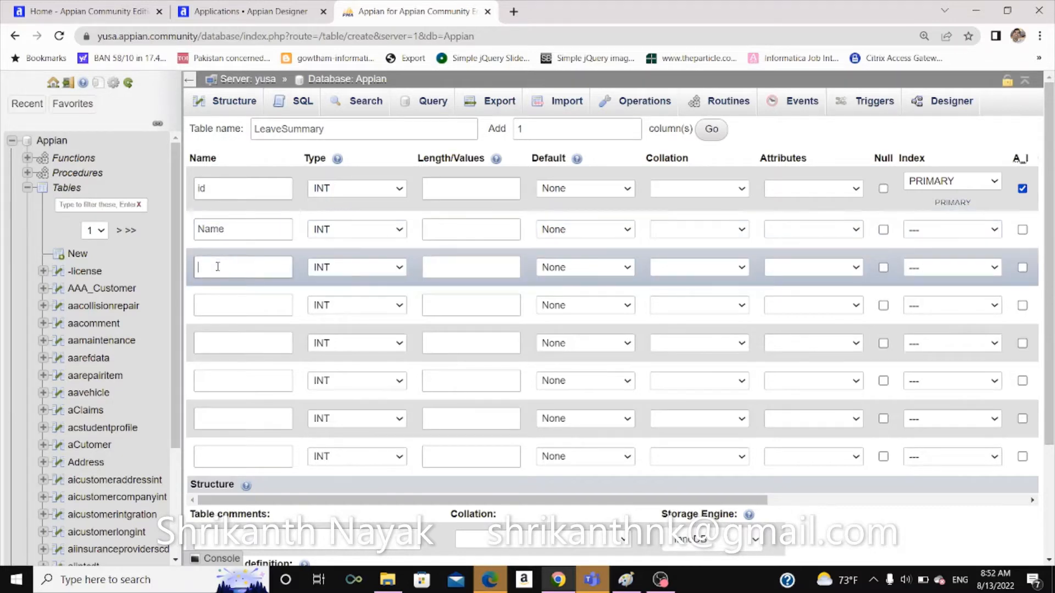
type("Id")
type("use")
type("rID")
key("BackSpace")
key("BackSpace")
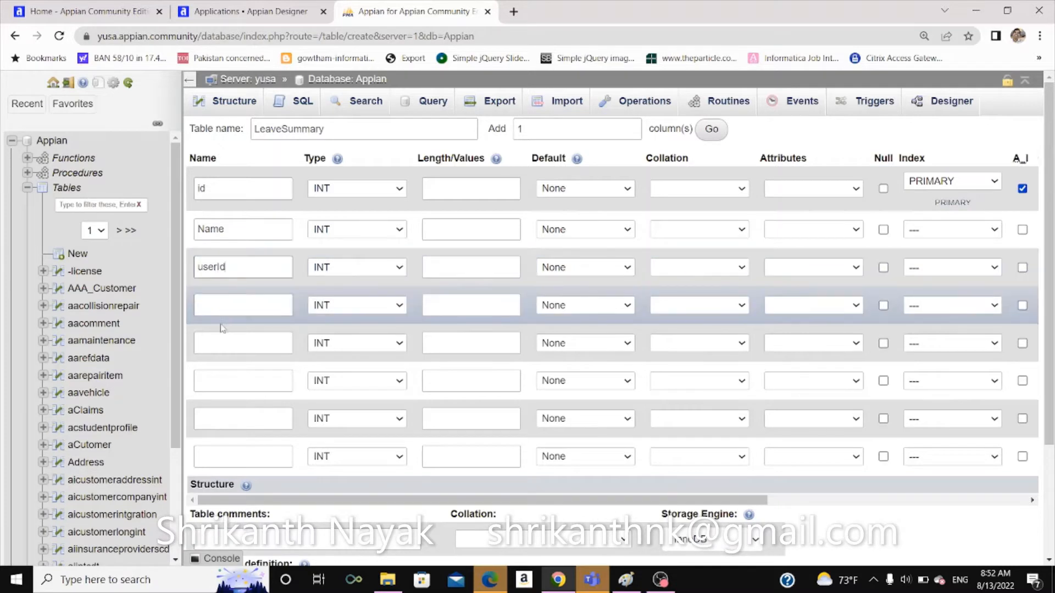
Step: Name the fourth, fifth and sixth columns LeaveStartDate, ReturntoOfficeDate and LeaveAppliedDate
left_click(228, 307)
type("Leave")
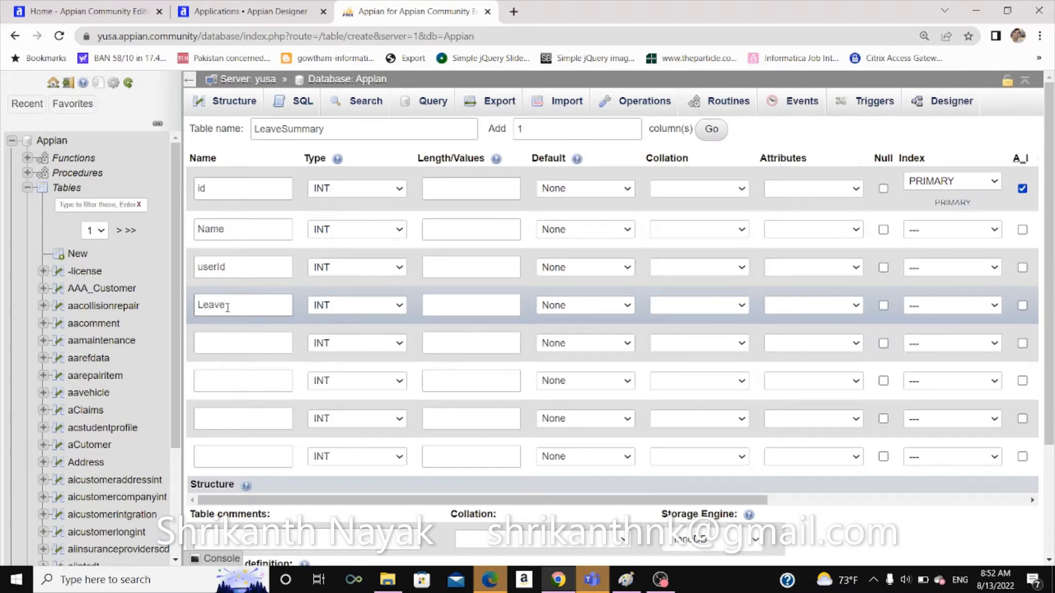
type("StartDate")
left_click(222, 338)
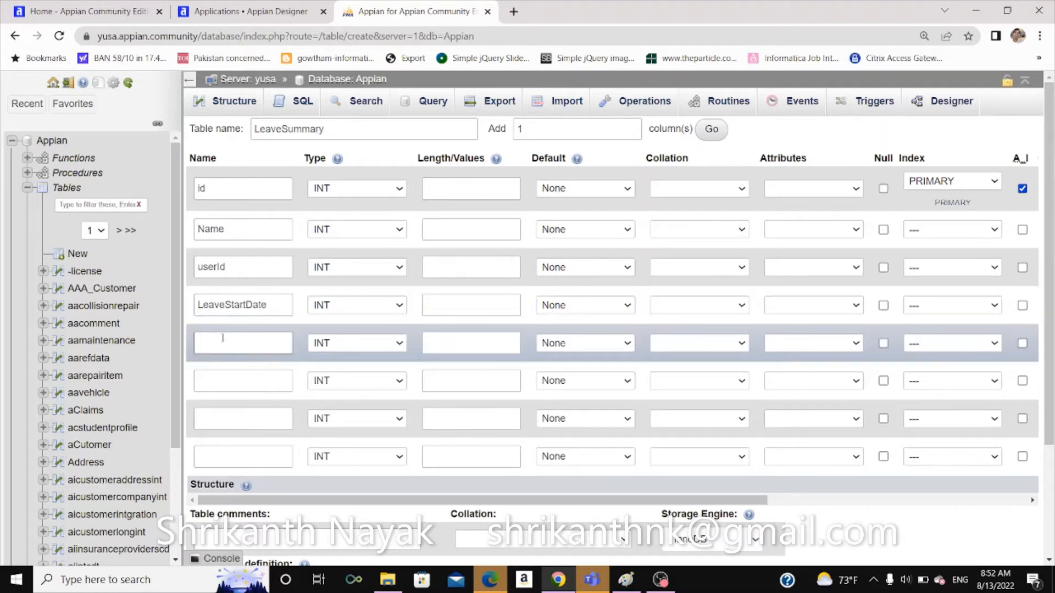
type("ReturntoOfficeDate")
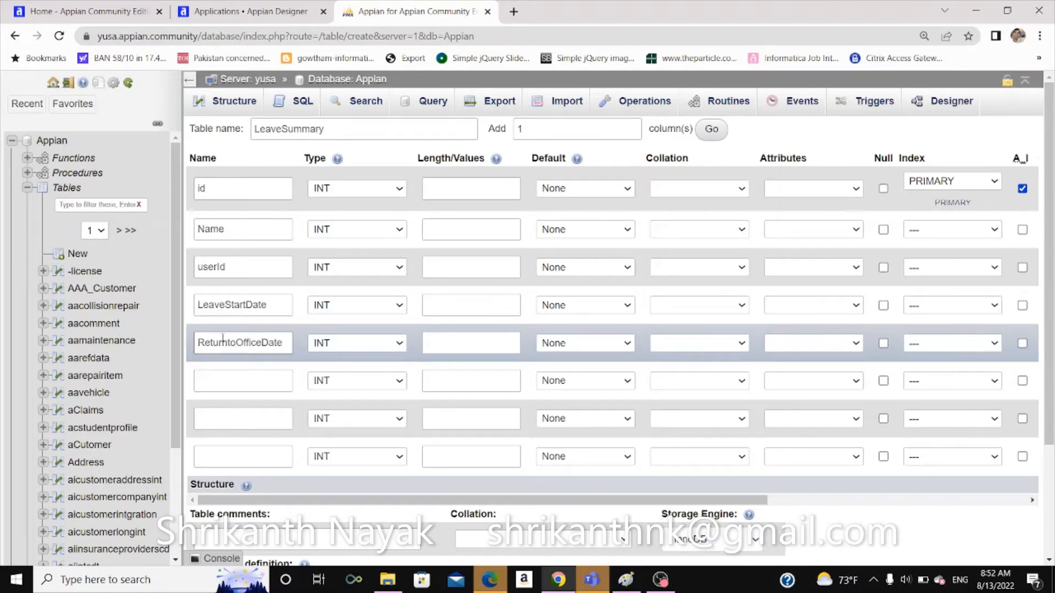
left_click(217, 381)
type("Leave")
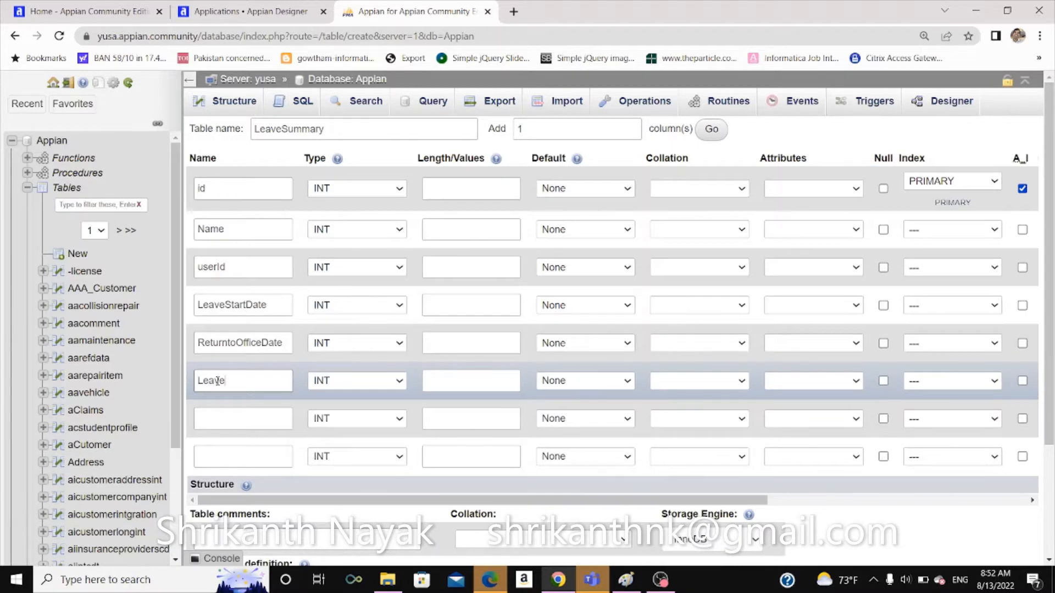
type("AppliedDate")
Step: Capitalise the first letters of the third and first column names so they read UserId and Id
left_click(202, 267)
key("BackSpace")
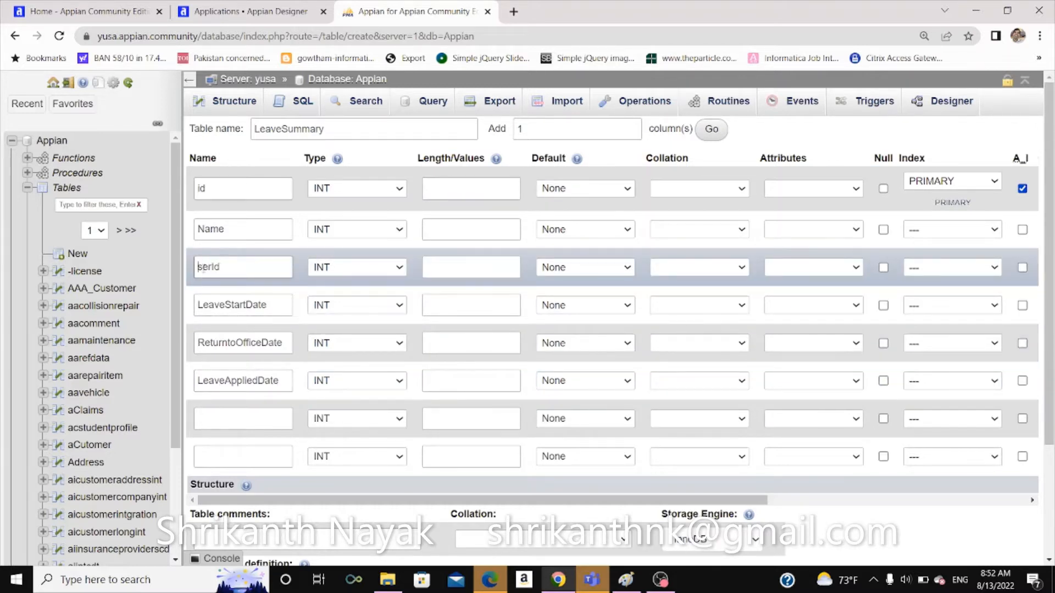
type("U")
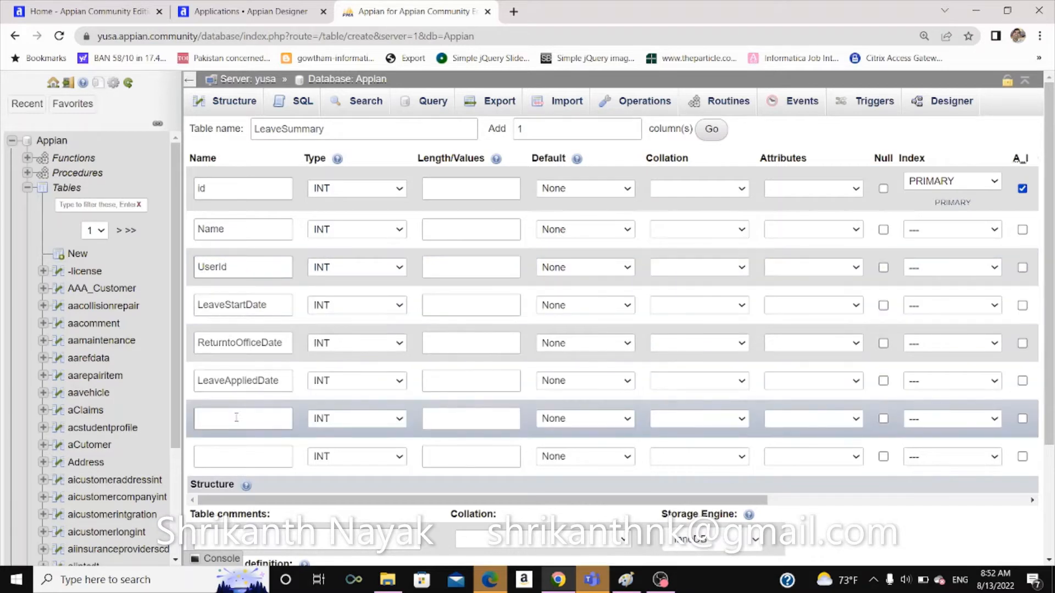
left_click(201, 189)
key("BackSpace")
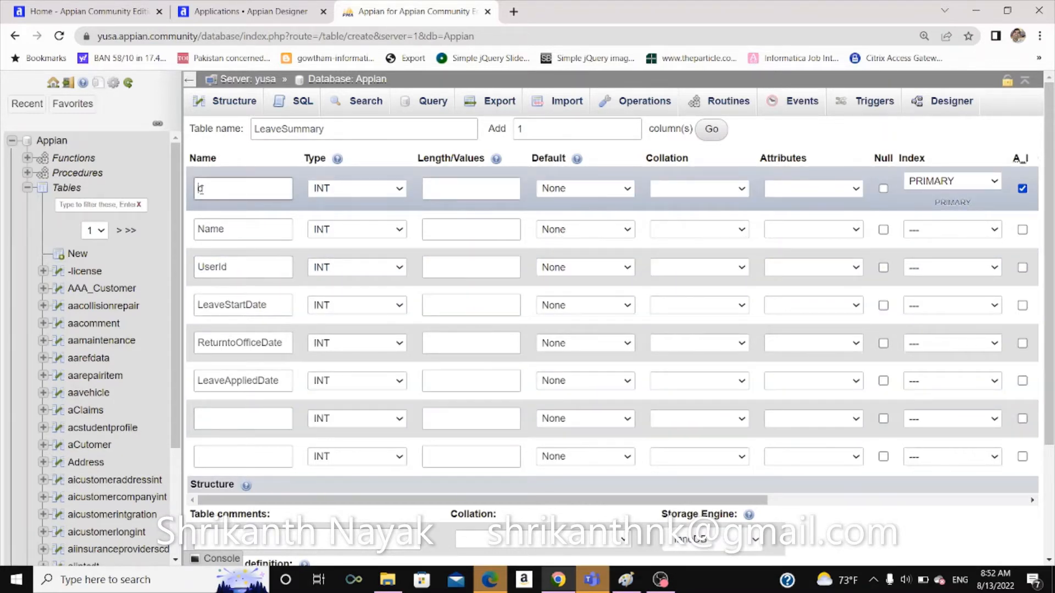
type("I")
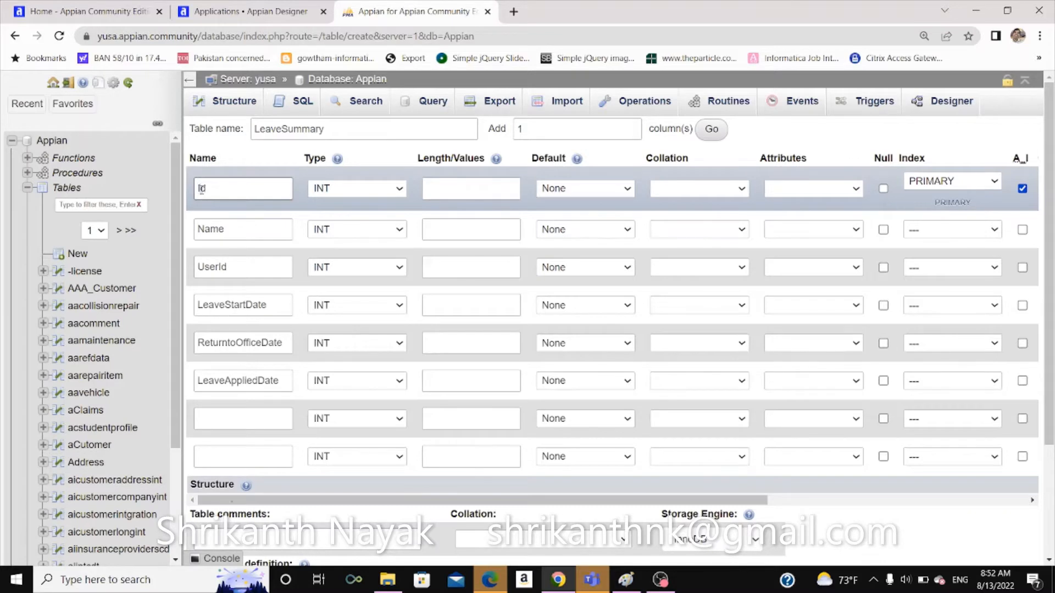
Step: Name the two remaining empty columns LeaveStatus and LeaveType
left_click(239, 419)
type("LeaveStatus")
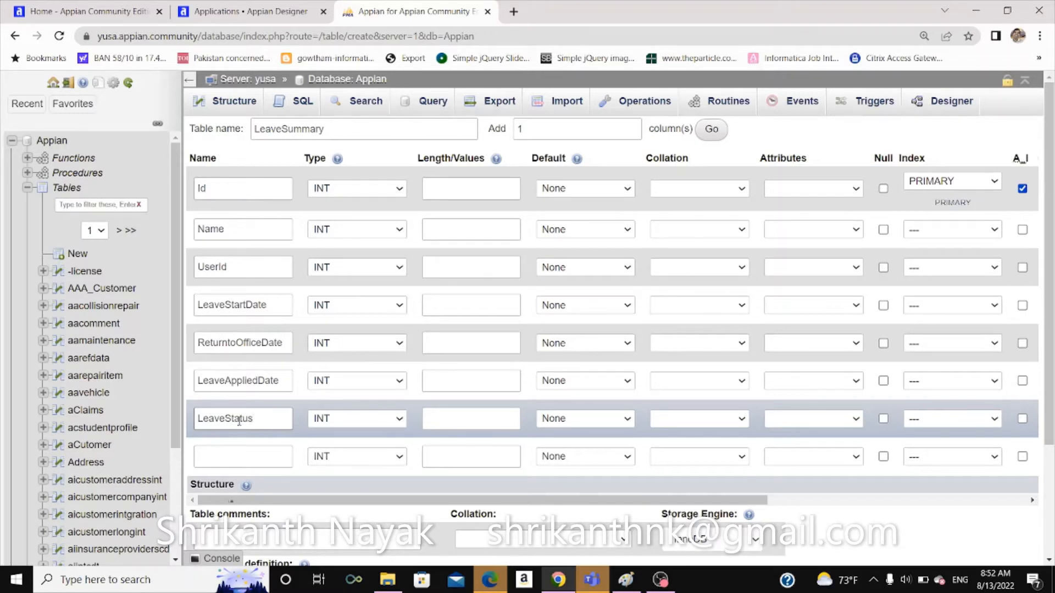
left_click(237, 458)
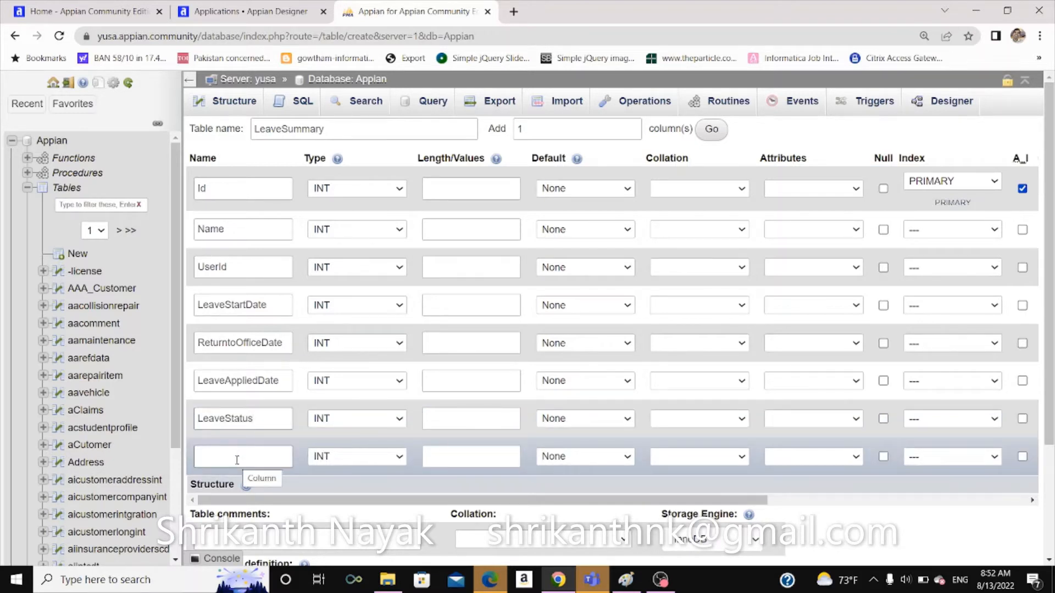
left_click(237, 460)
type("Lea")
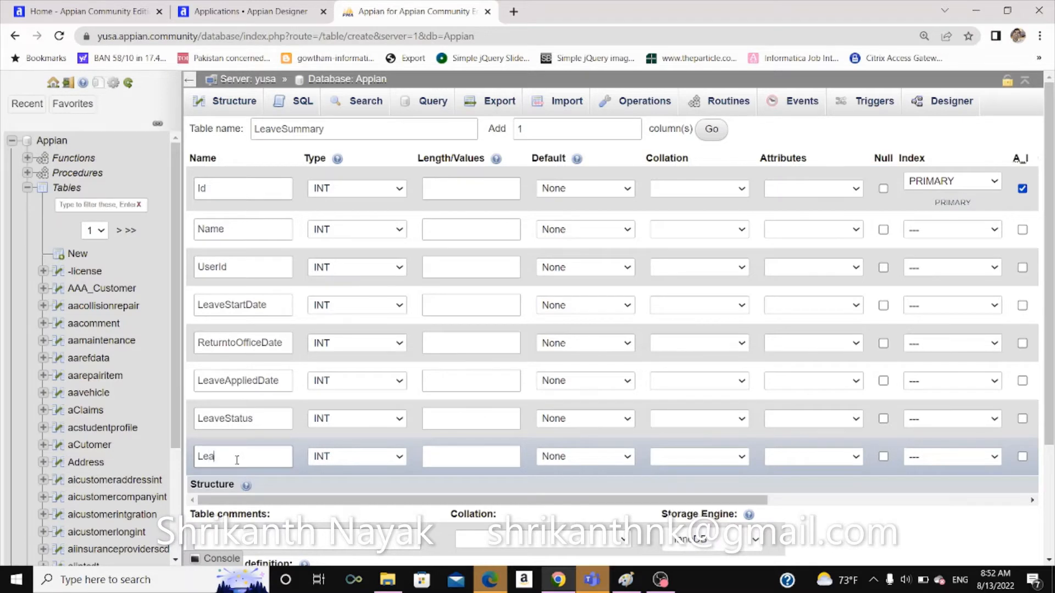
type("veType")
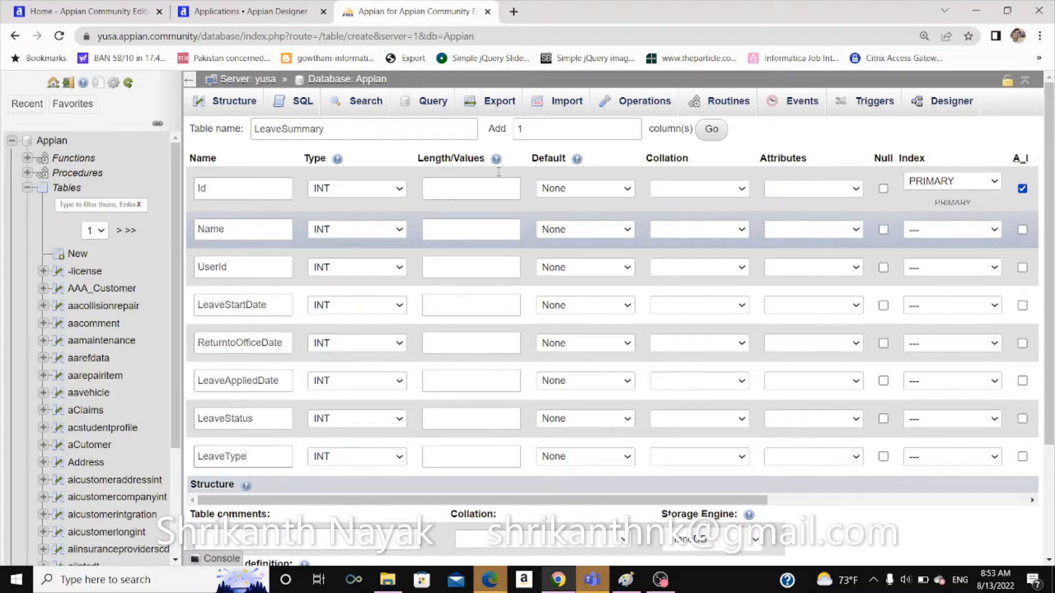
Step: Add one more column to the LeaveSummary table and name it Comment
left_click(710, 138)
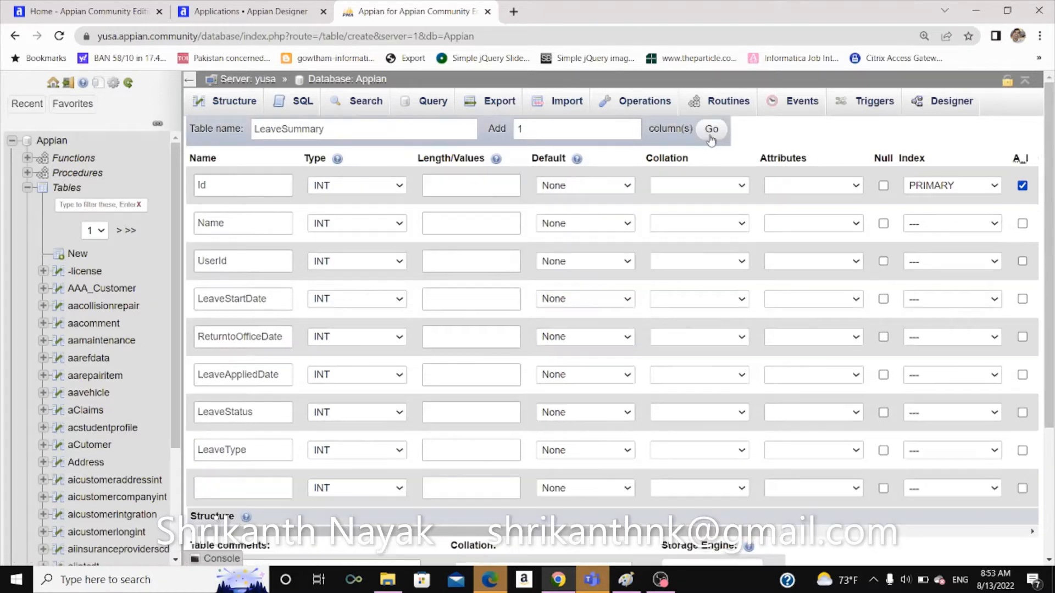
left_click(220, 493)
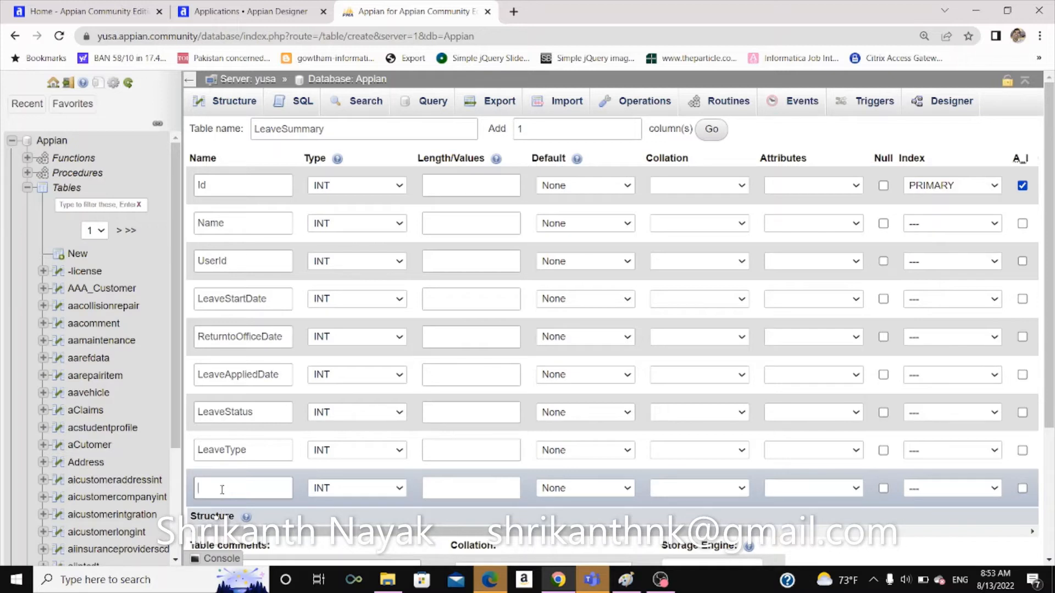
type("Comment")
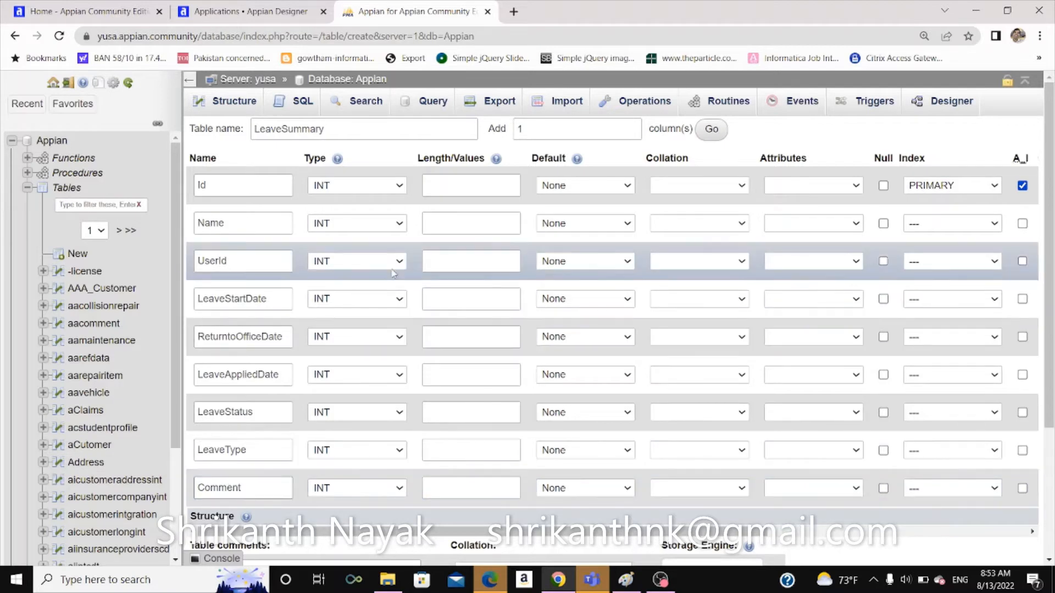
Step: Set the data type of the Name and UserId columns to TEXT
left_click(405, 223)
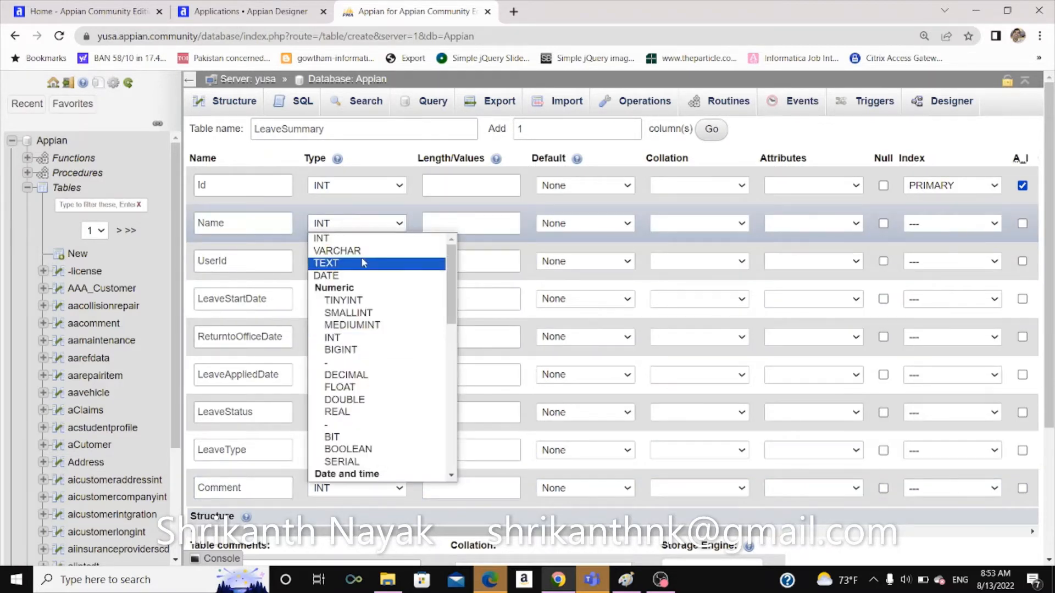
left_click(364, 264)
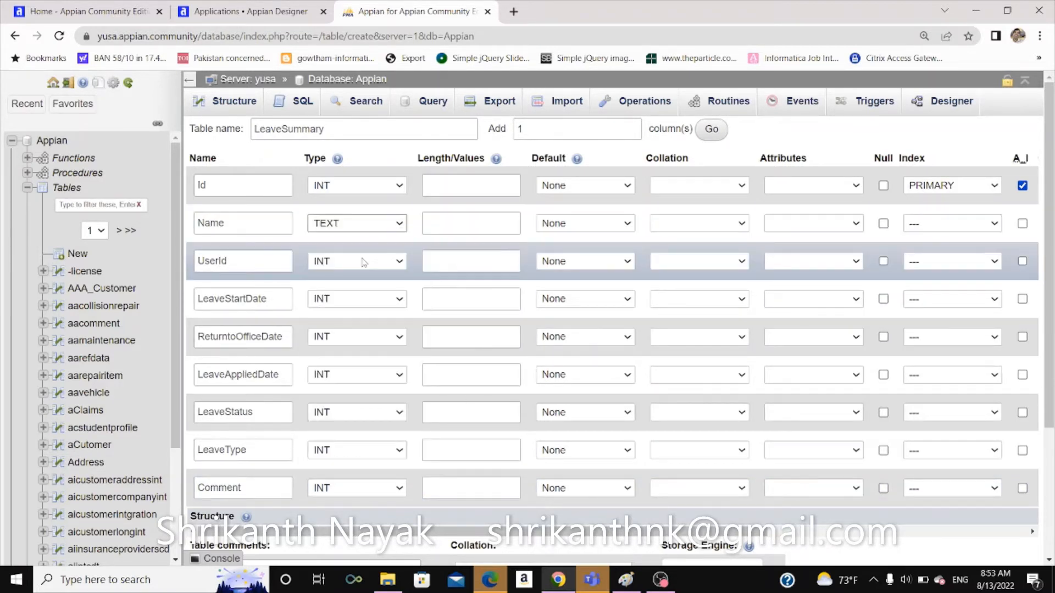
left_click(399, 263)
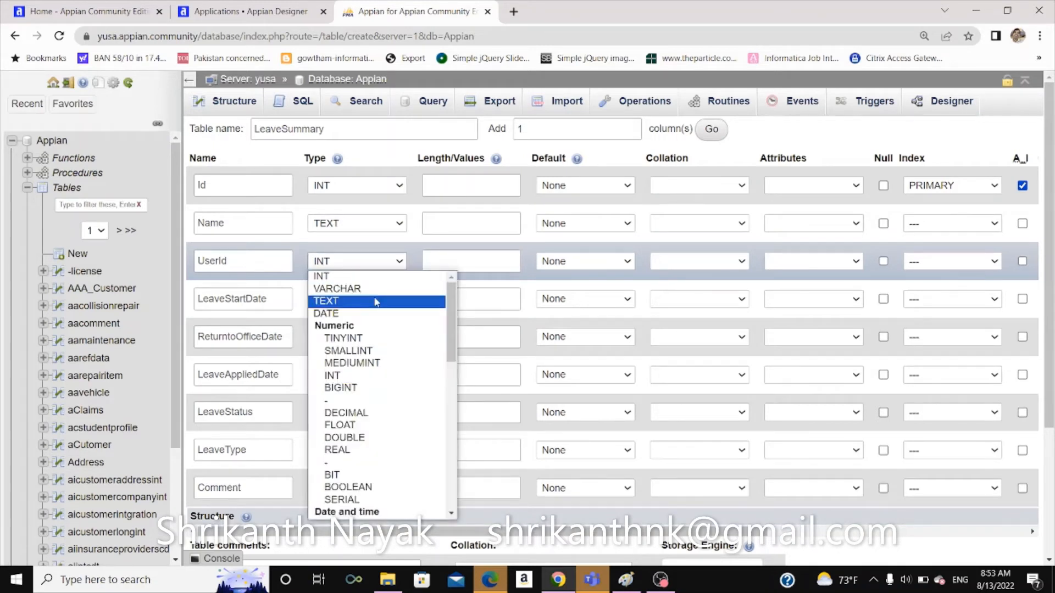
left_click(376, 302)
Step: Set the data type of the LeaveStartDate, ReturntoOfficeDate and LeaveAppliedDate columns to DATE
left_click(403, 301)
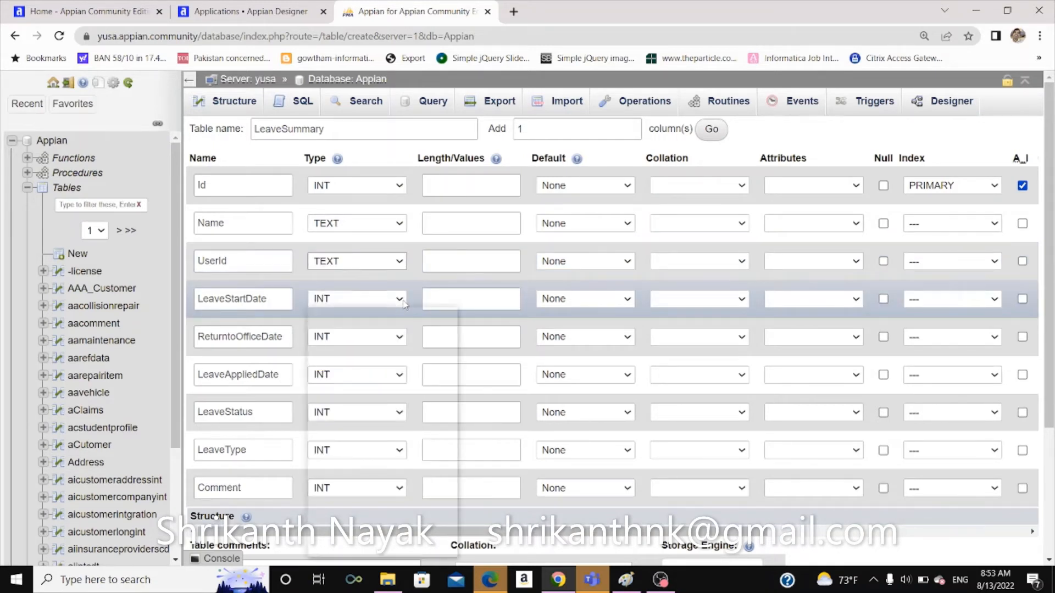
left_click(378, 351)
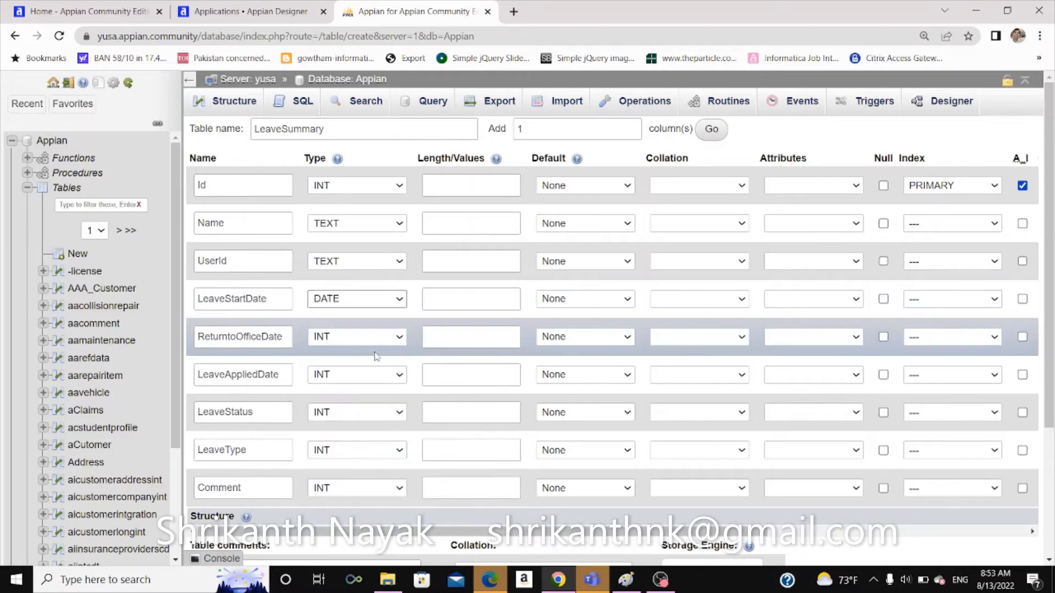
left_click(400, 338)
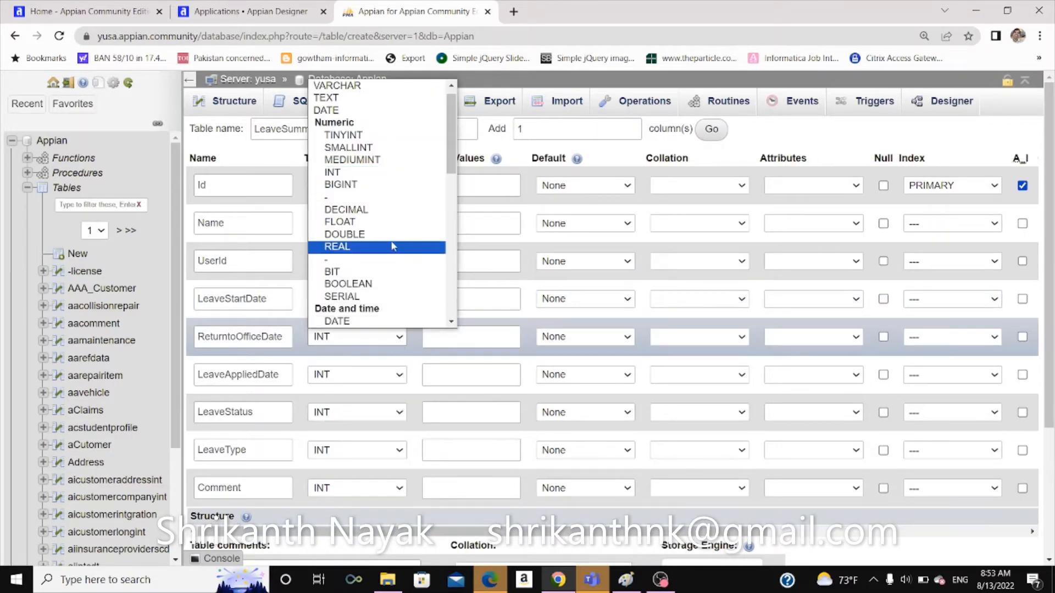
left_click(373, 111)
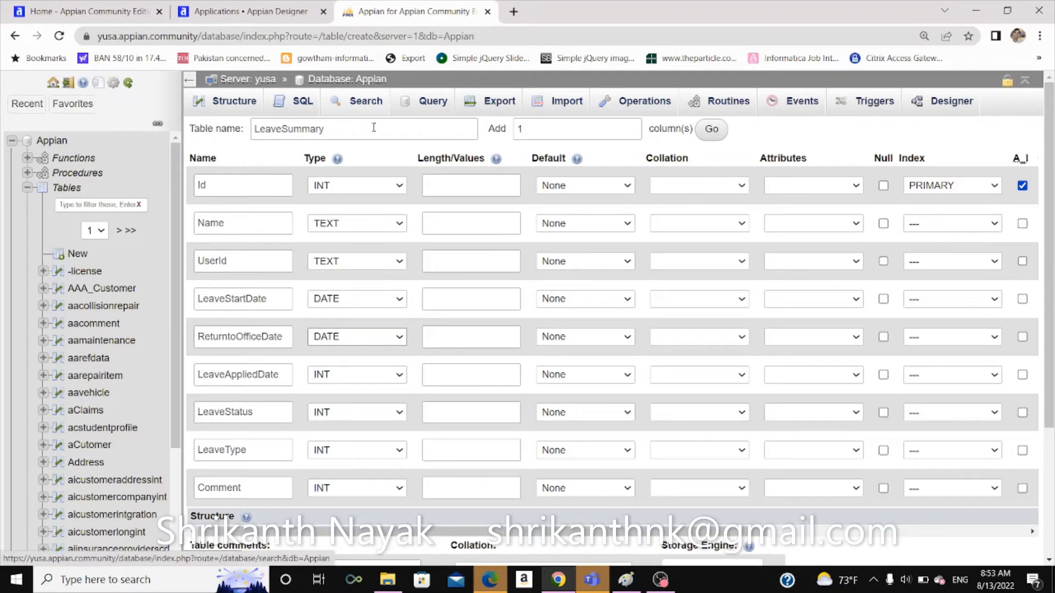
left_click(397, 376)
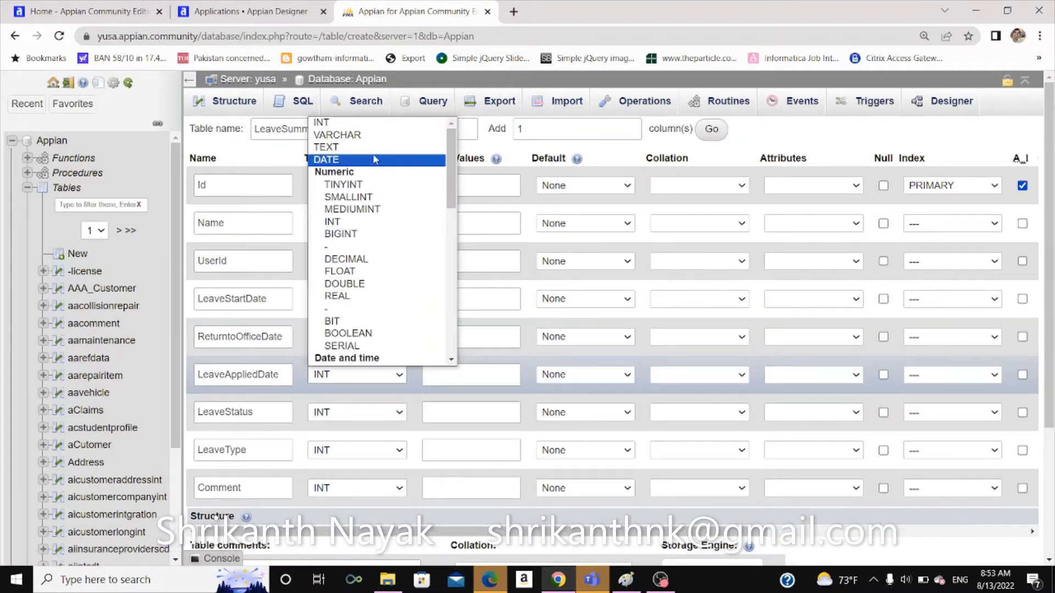
left_click(375, 159)
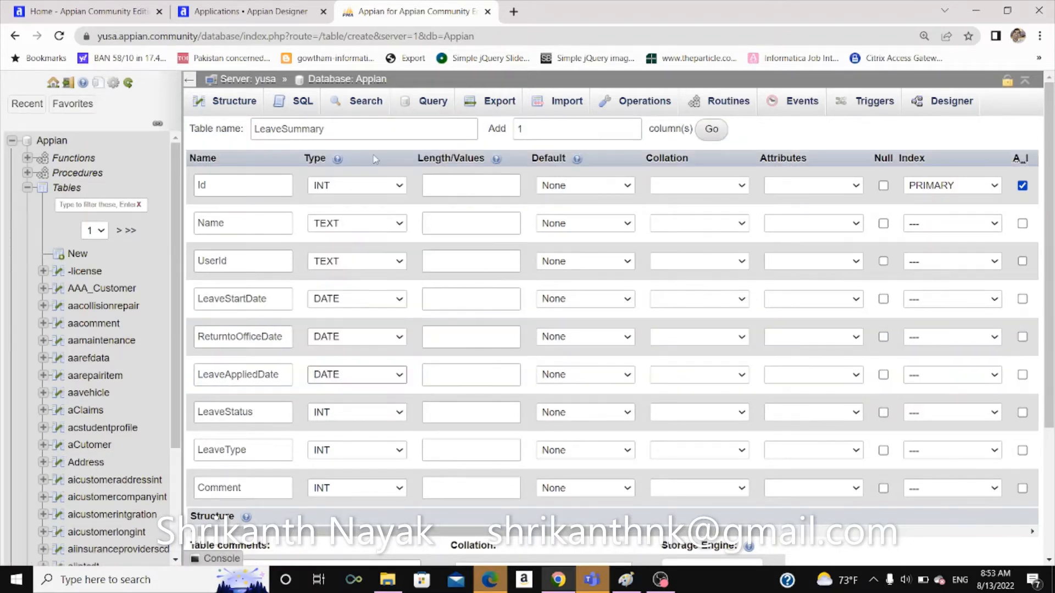
Step: Set the data type of the LeaveStatus and LeaveType columns to TEXT
left_click(400, 417)
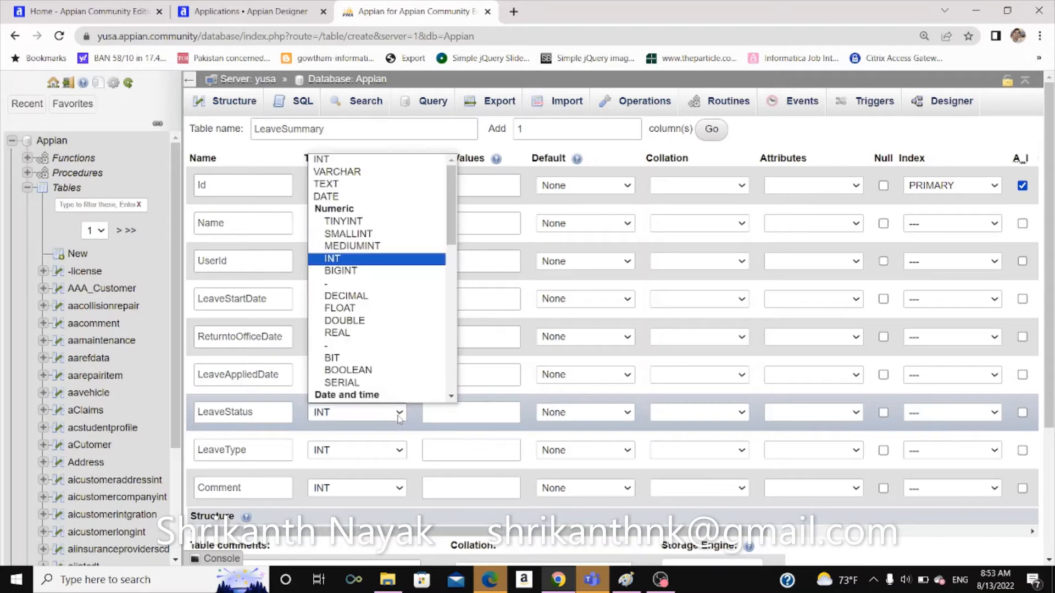
left_click(374, 193)
left_click(395, 451)
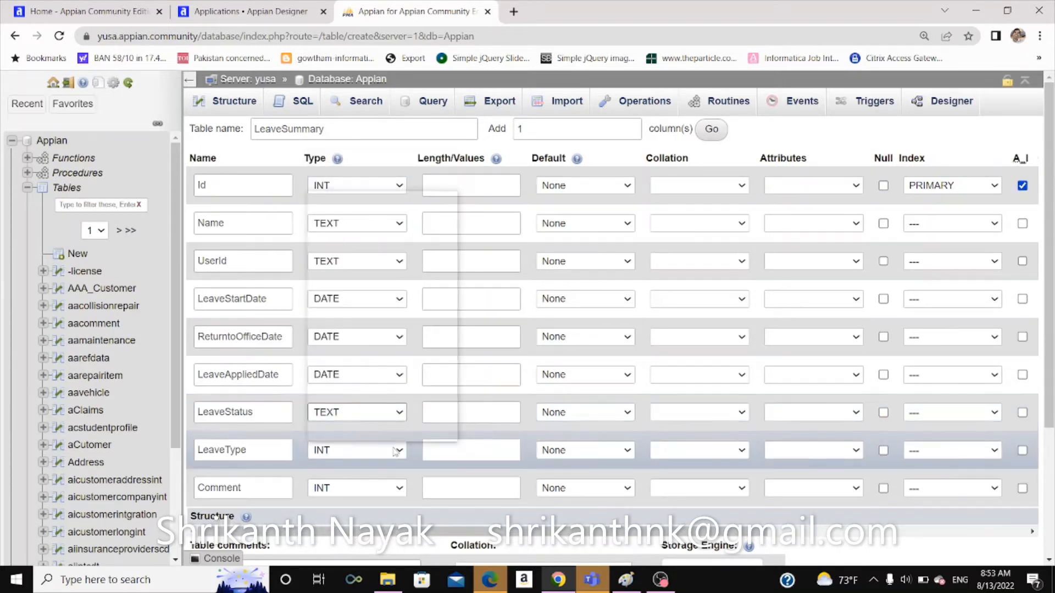
left_click(362, 231)
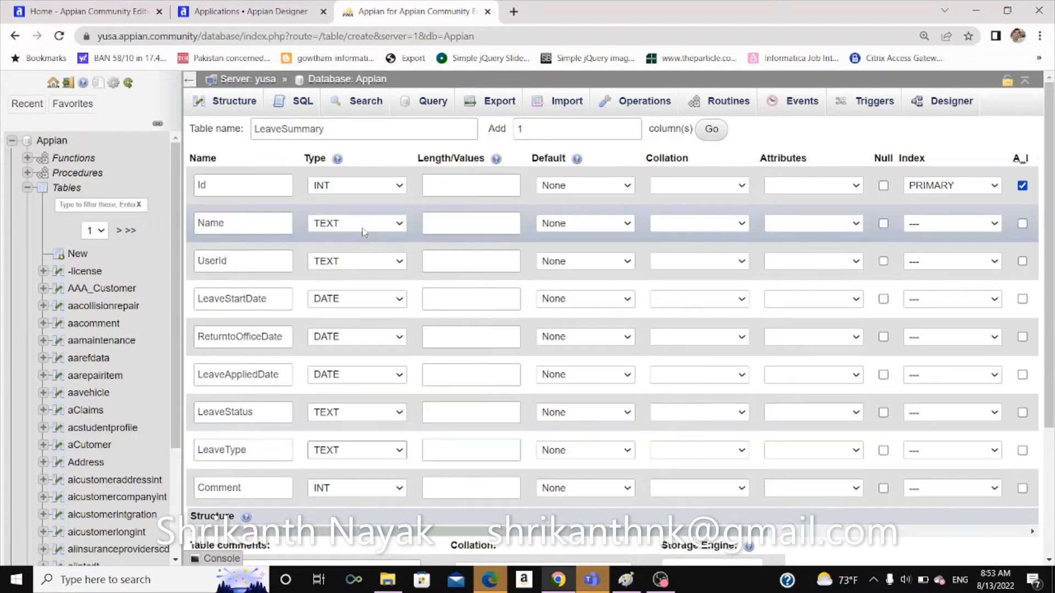
Step: Set the Comment column's data type to VARCHAR with a length of 100
left_click(399, 488)
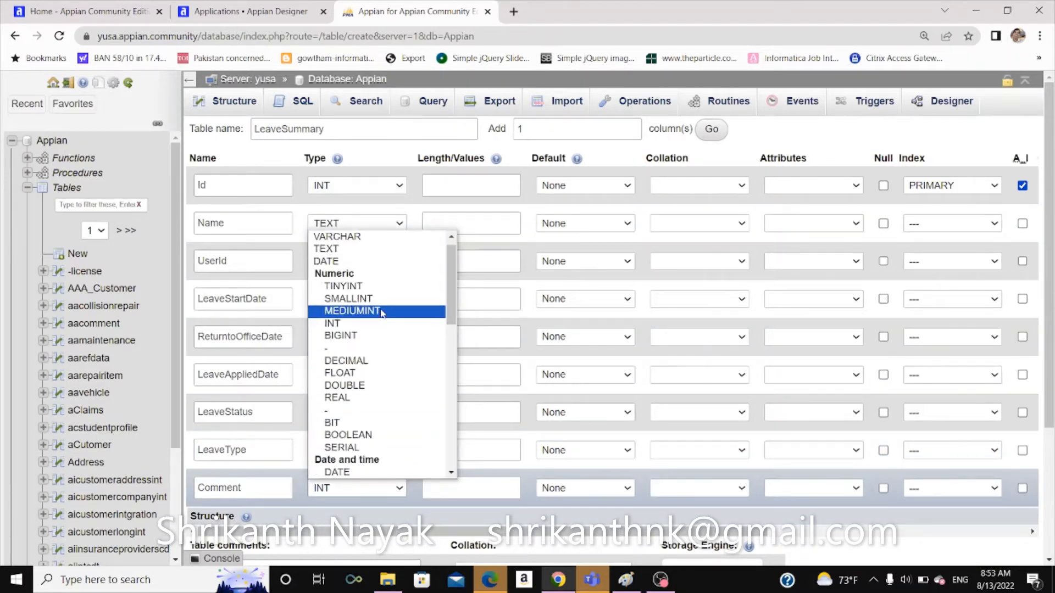
scroll(382, 312, "up", 1)
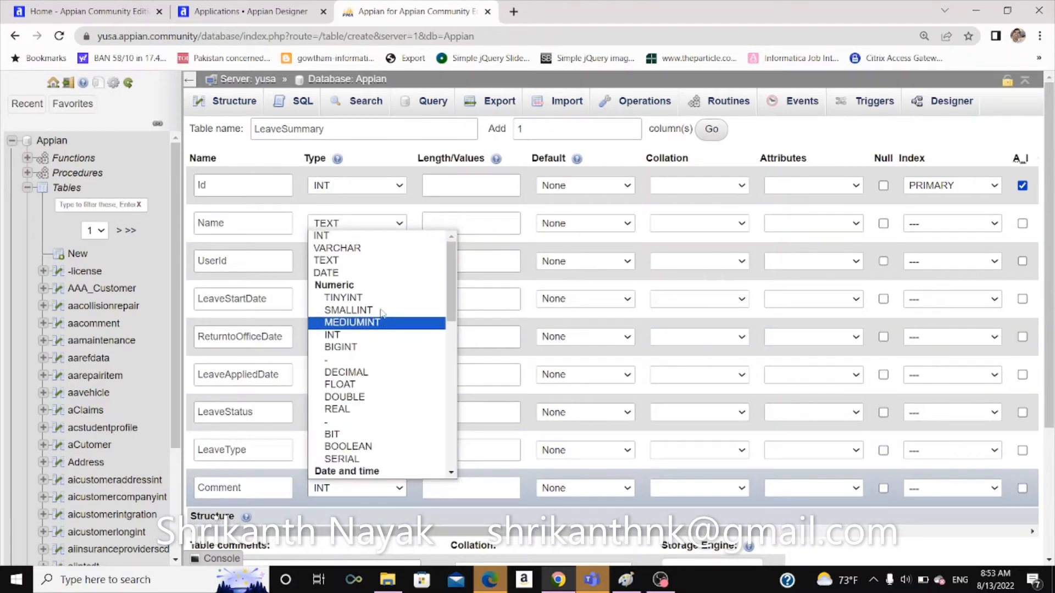
left_click(399, 252)
left_click(450, 484)
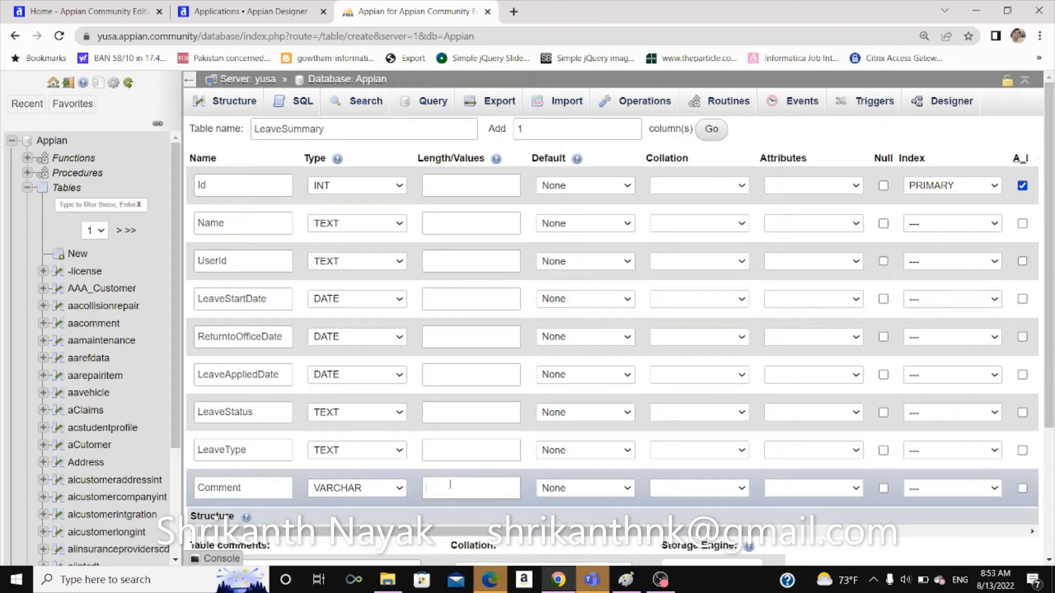
type("100")
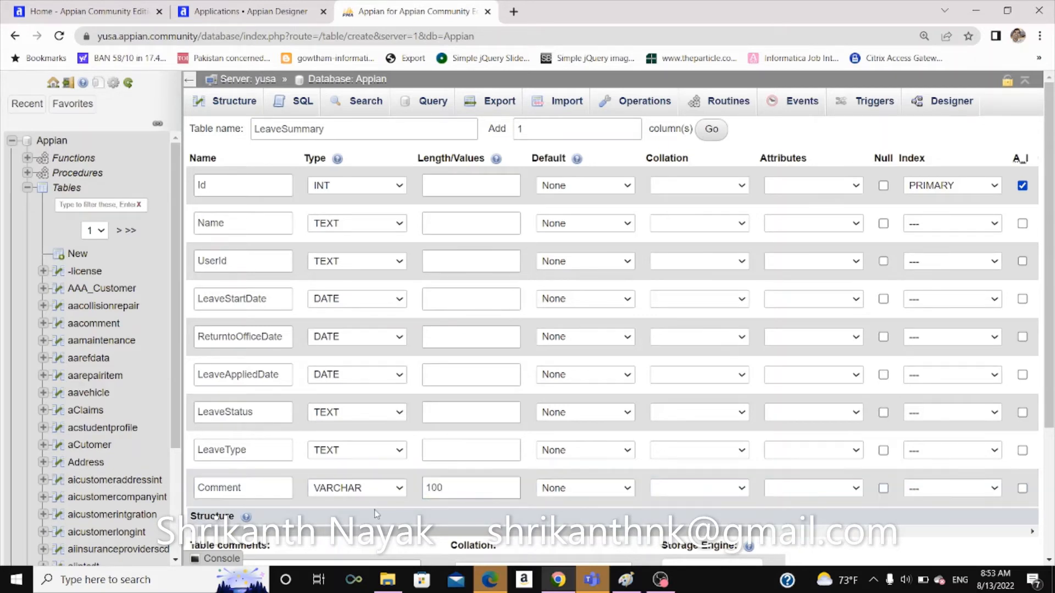
scroll(376, 511, "down", 1)
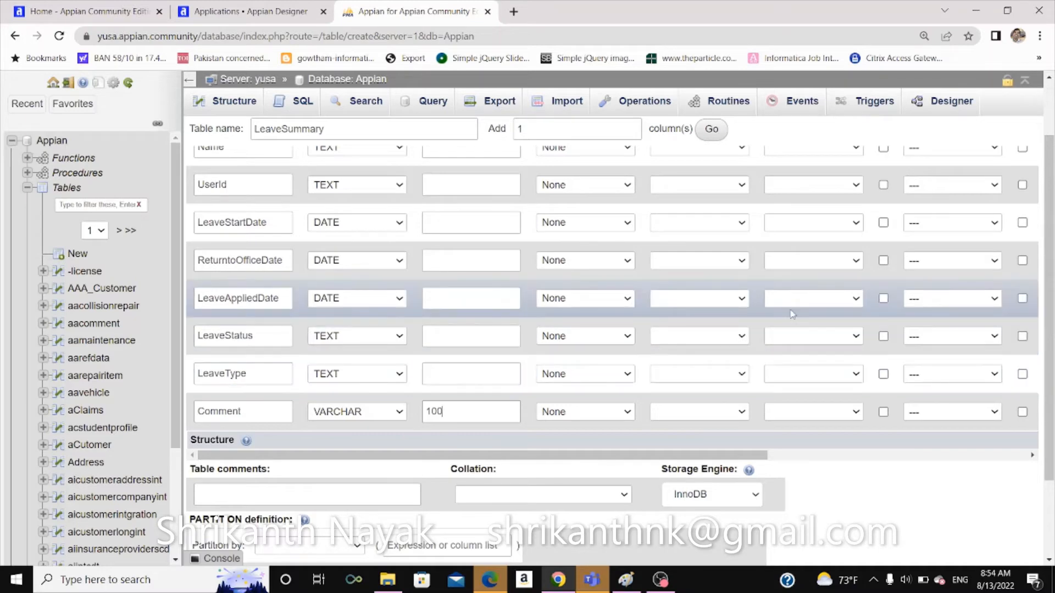
Step: Allow null values for every column from Name through Comment, leaving the Id column non-null
scroll(646, 308, "up", 2)
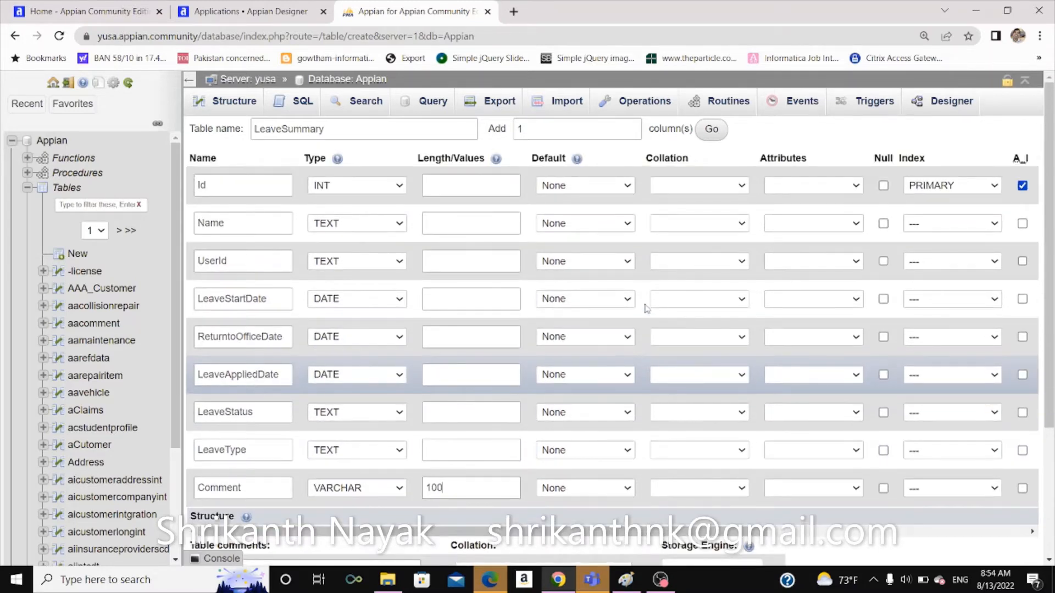
left_click(884, 225)
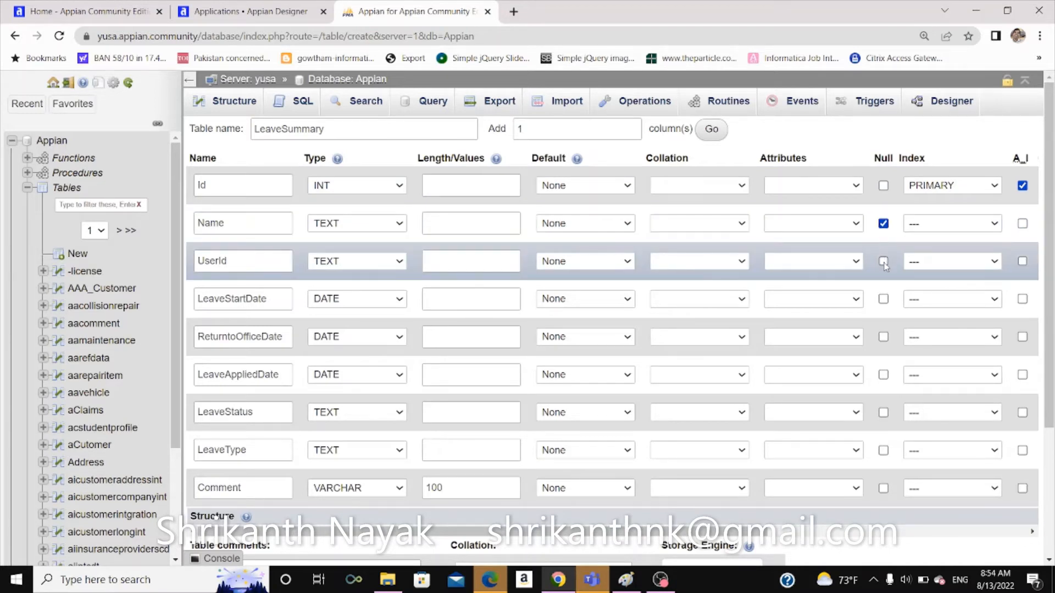
left_click(883, 261)
left_click(883, 299)
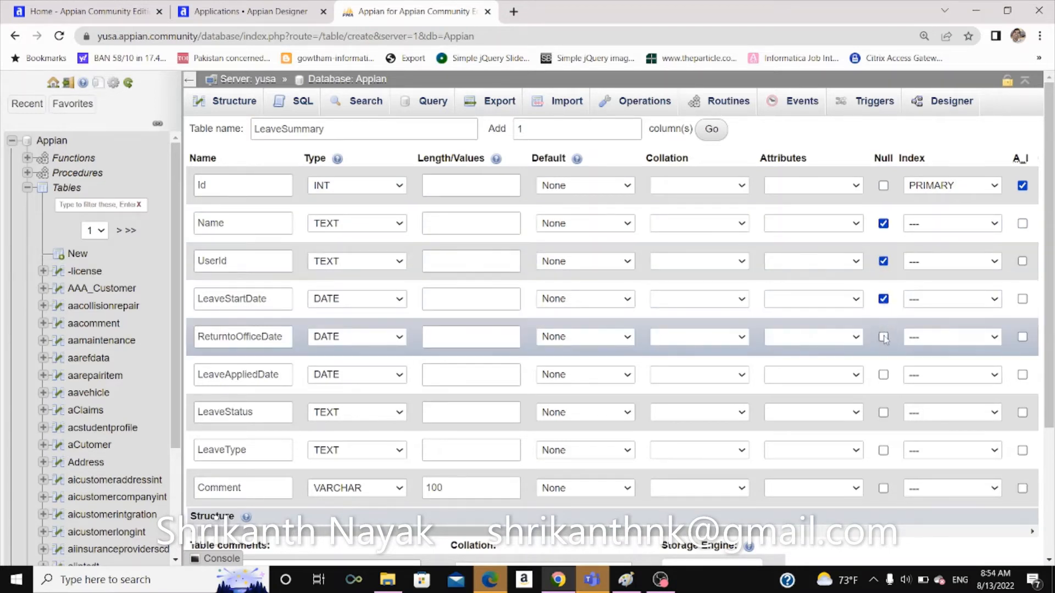
left_click(883, 338)
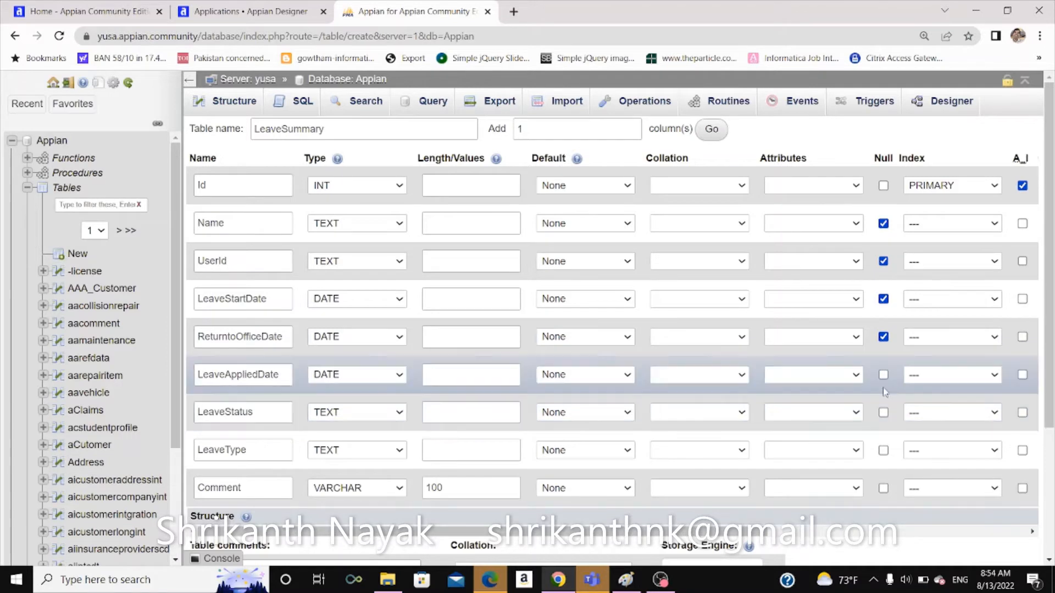
left_click(883, 376)
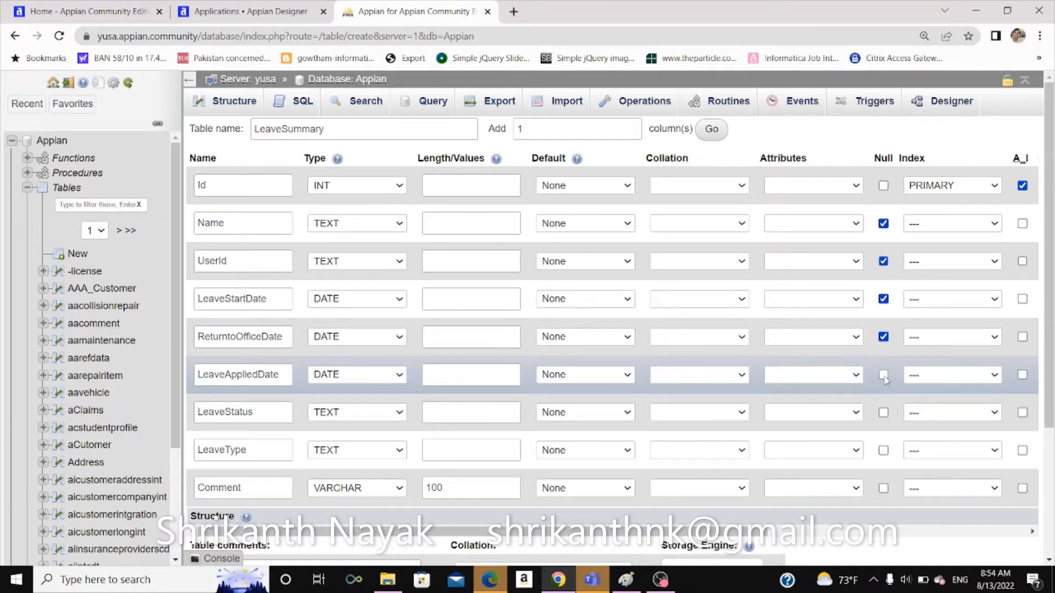
left_click(883, 413)
left_click(883, 450)
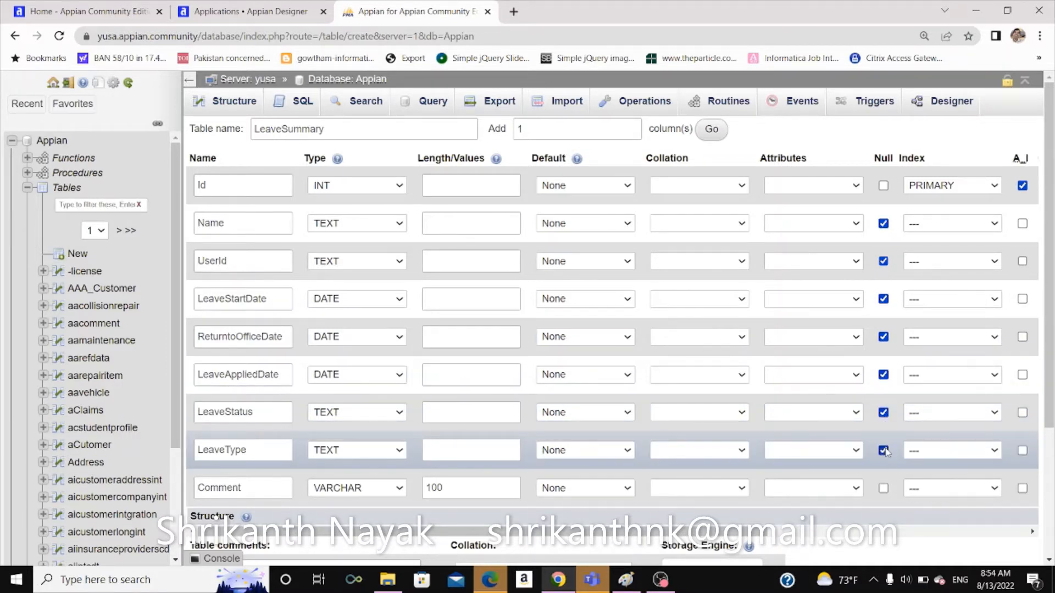
left_click(883, 488)
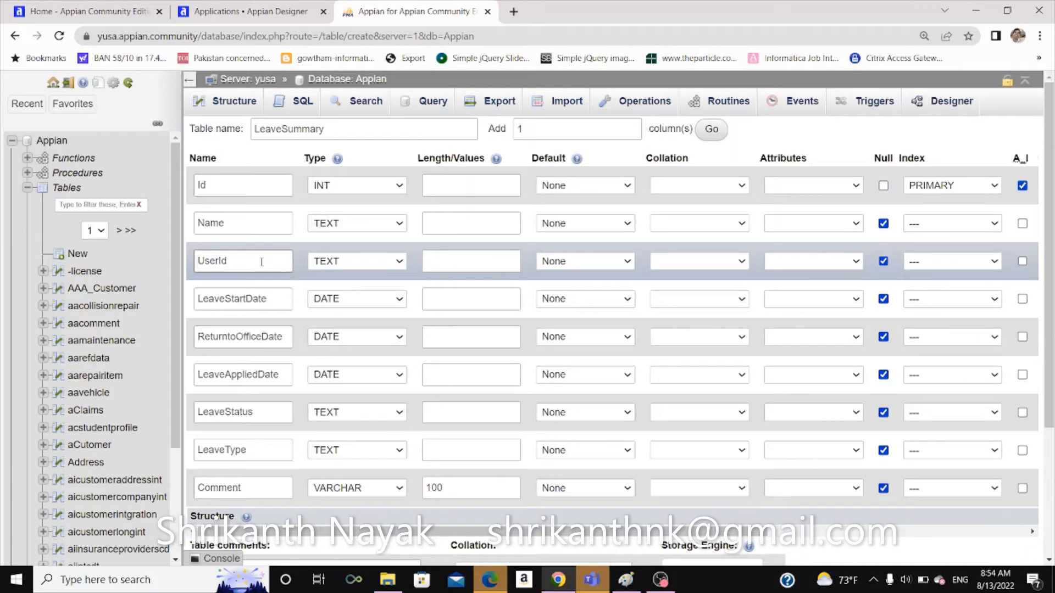
Step: Save the LeaveSummary table and browse its records
scroll(626, 255, "down", 3)
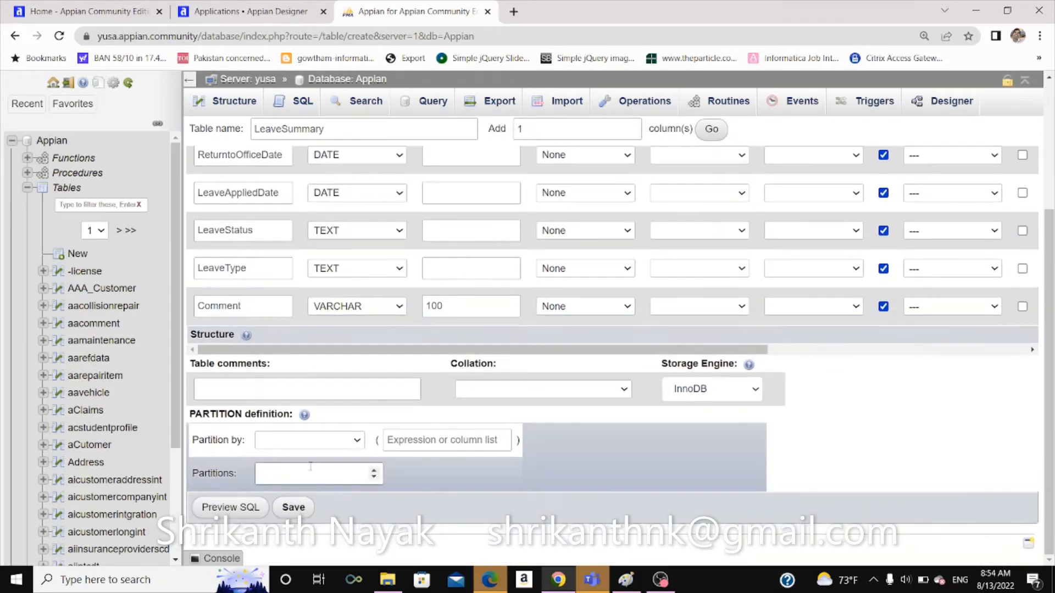
left_click(293, 507)
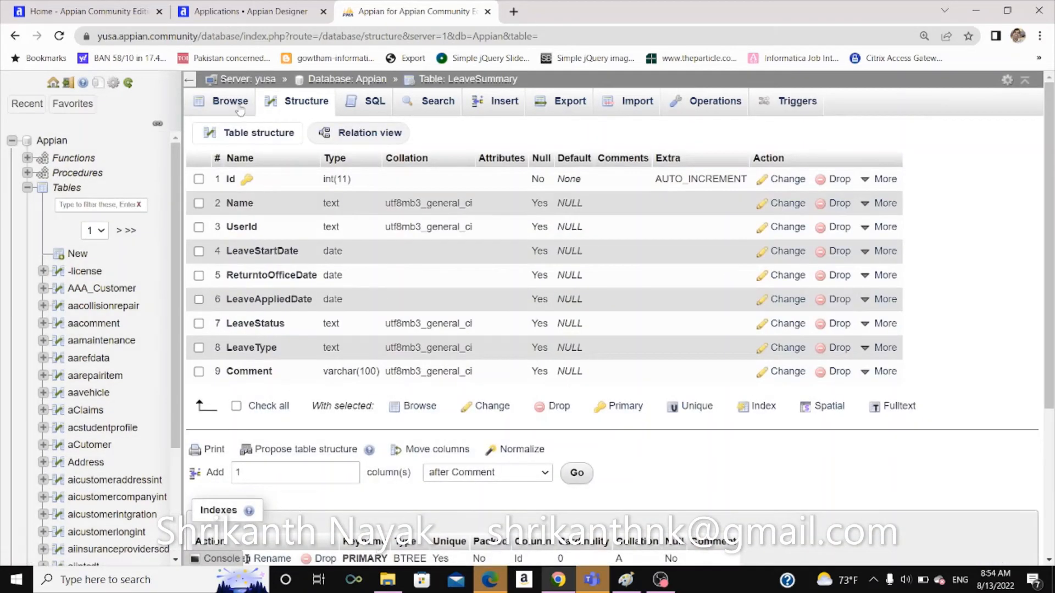
left_click(223, 107)
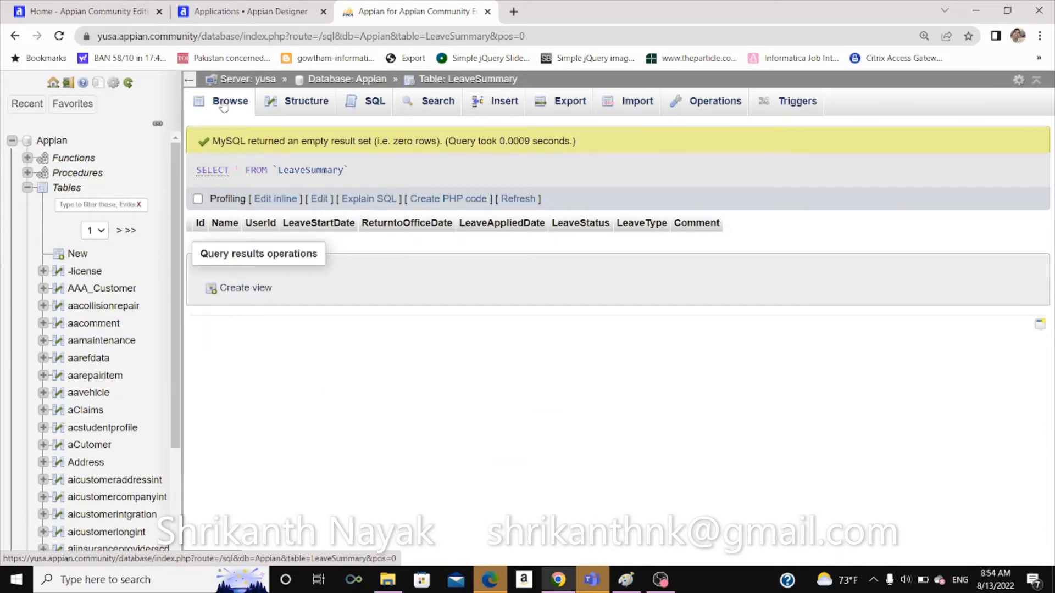
Step: Switch to Appian Designer and create an application named National Insurance Company, saving its default security settings
left_click(249, 13)
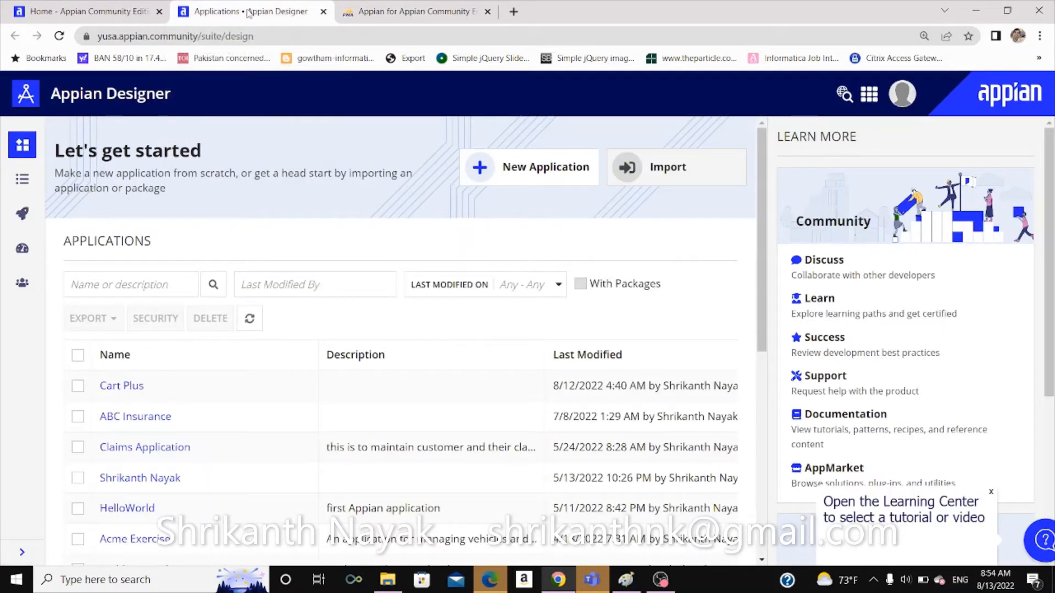
left_click(487, 171)
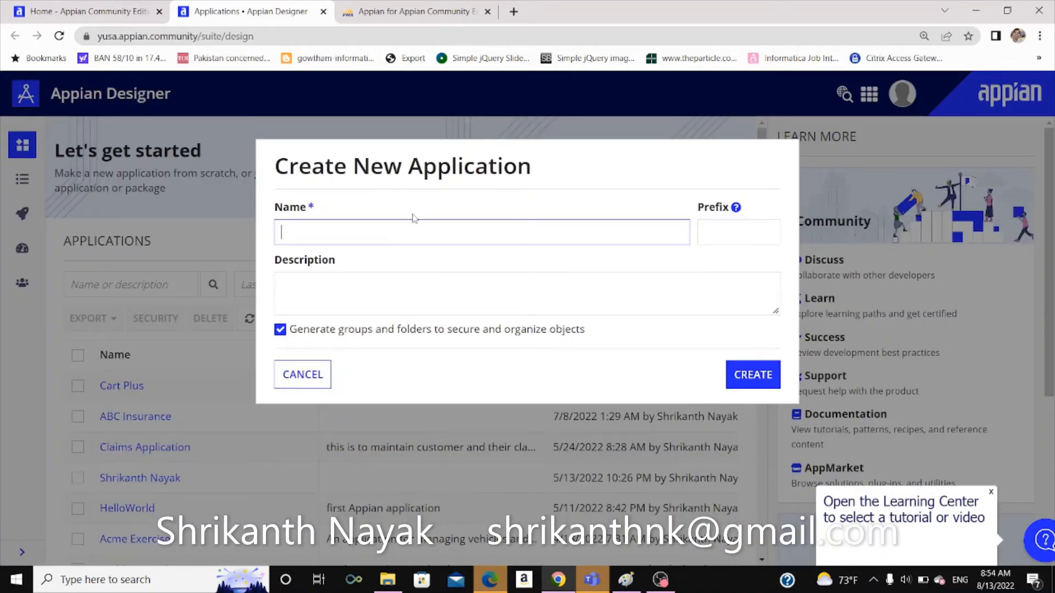
type("National Insurance")
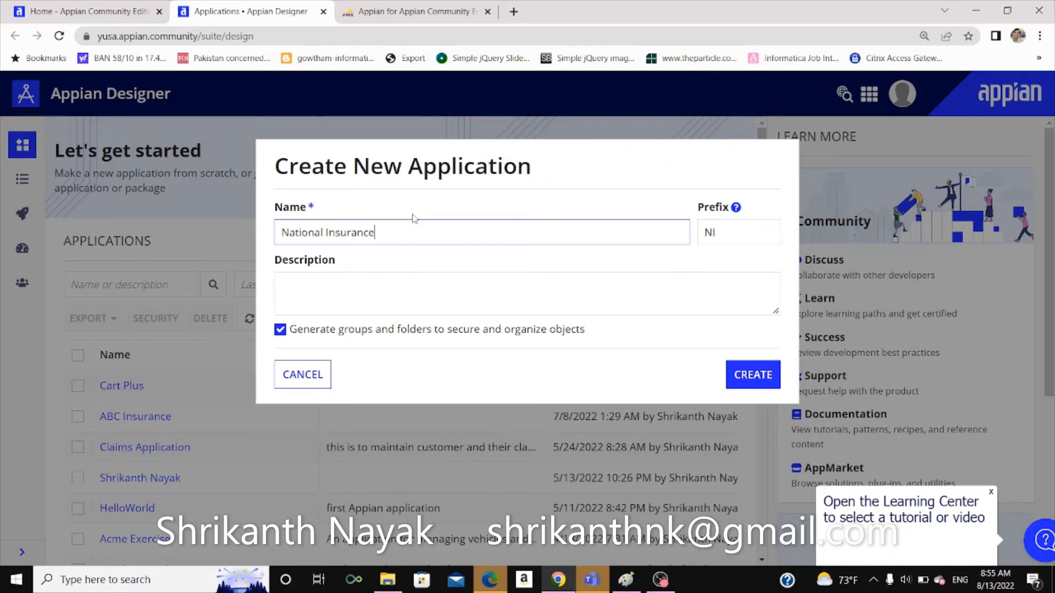
type(" Company")
left_click(757, 382)
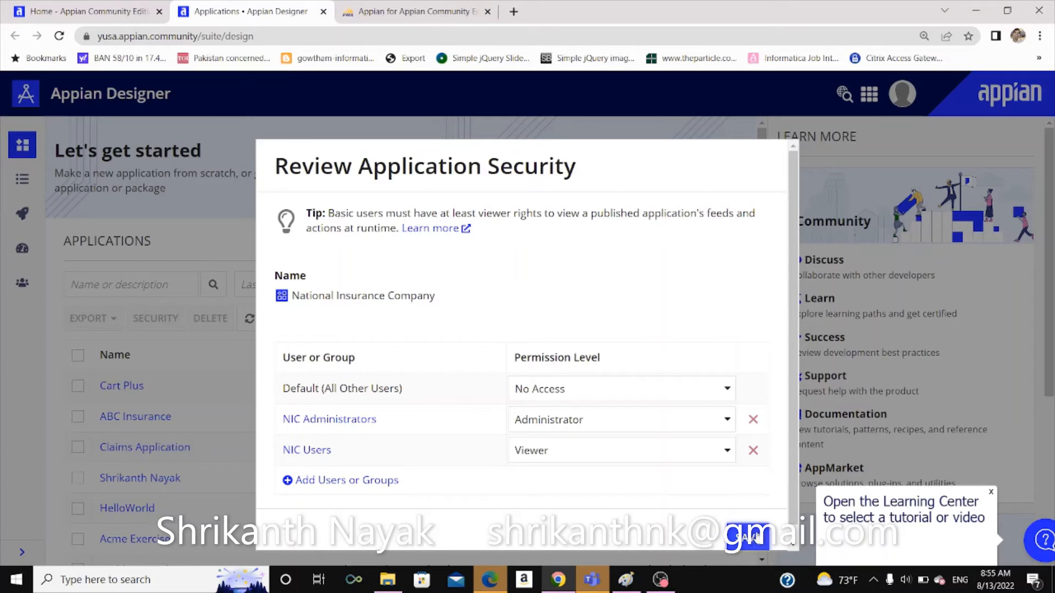
left_click(756, 536)
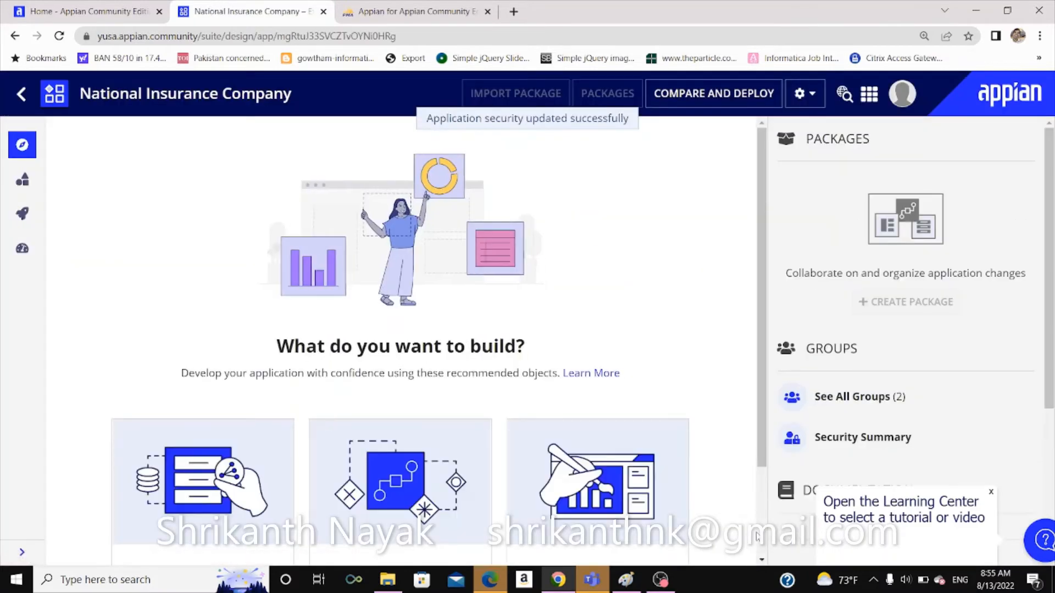
Step: Start a new data type in the application's objects, created from a database table with jdbc/Appian (Tomcat) as the data source
left_click(23, 181)
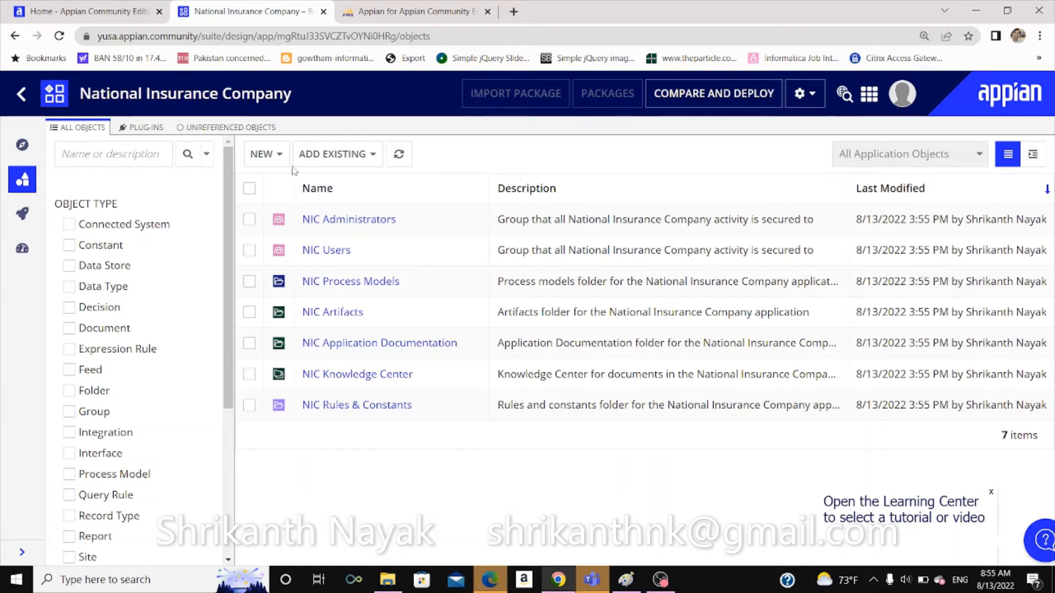
left_click(279, 154)
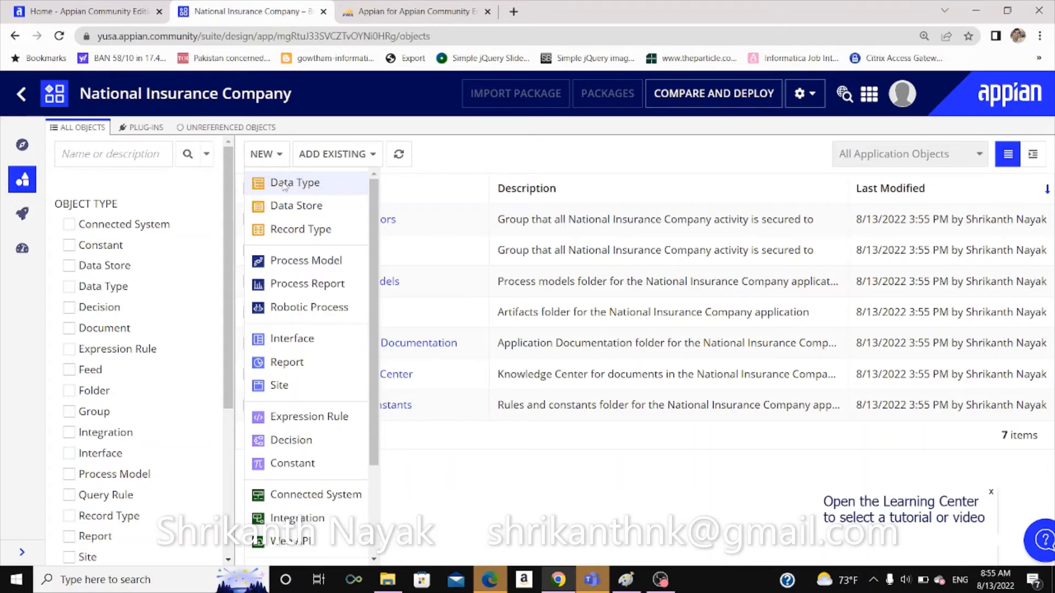
left_click(284, 184)
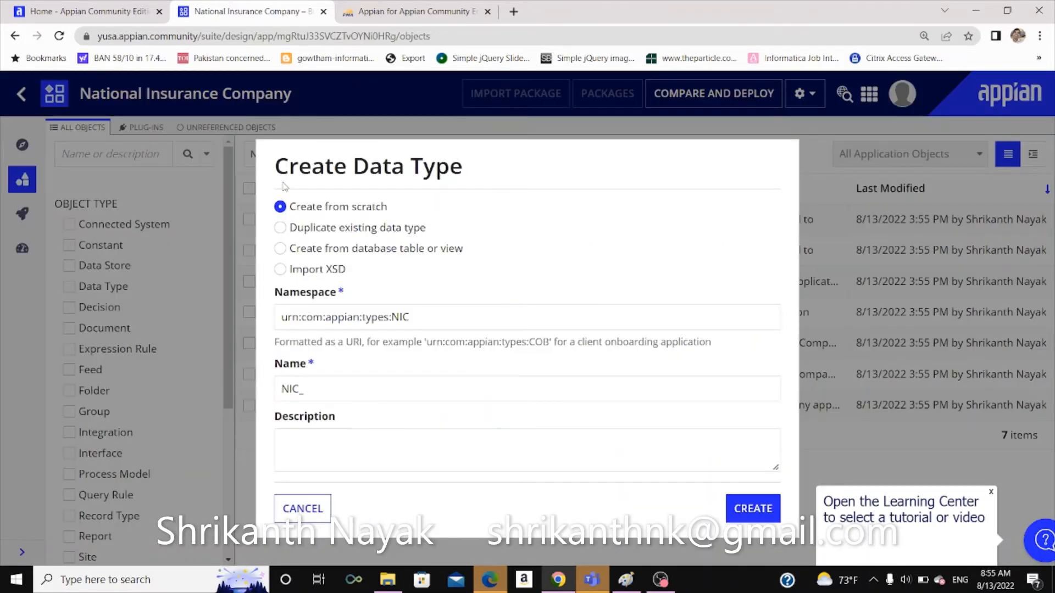
left_click(284, 251)
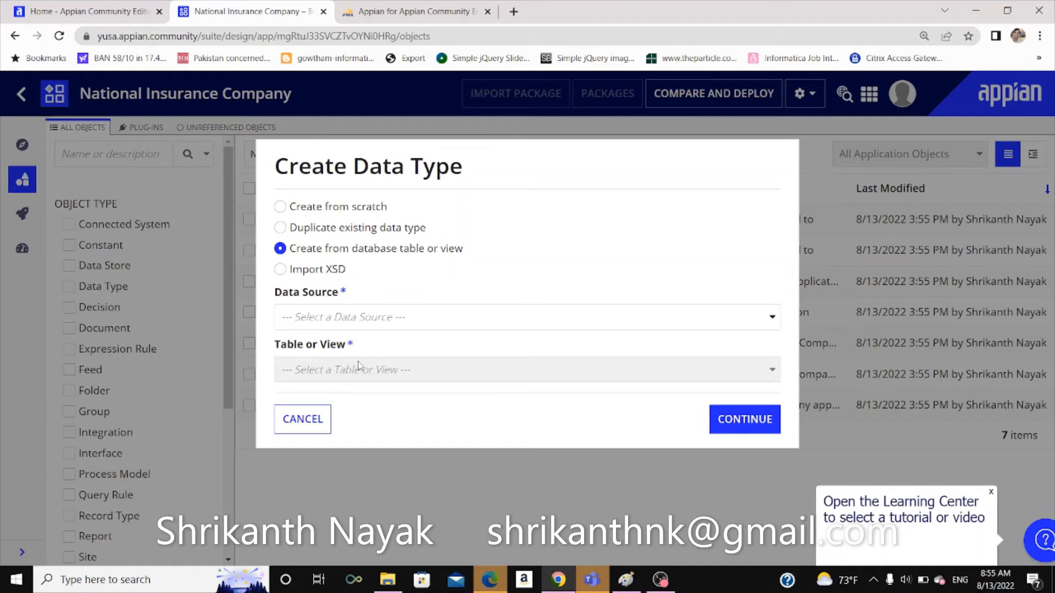
left_click(379, 321)
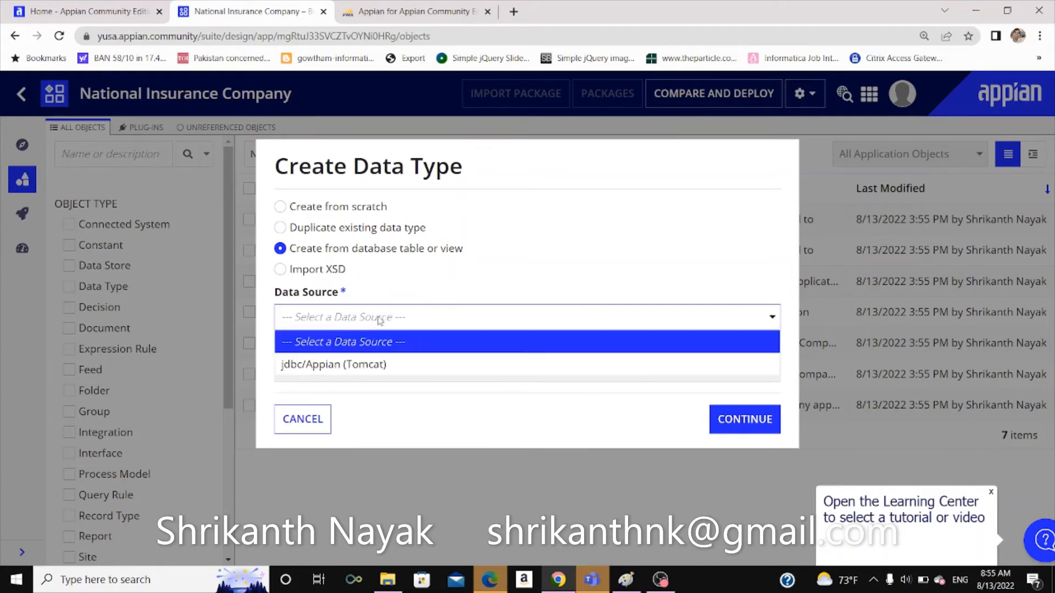
left_click(364, 367)
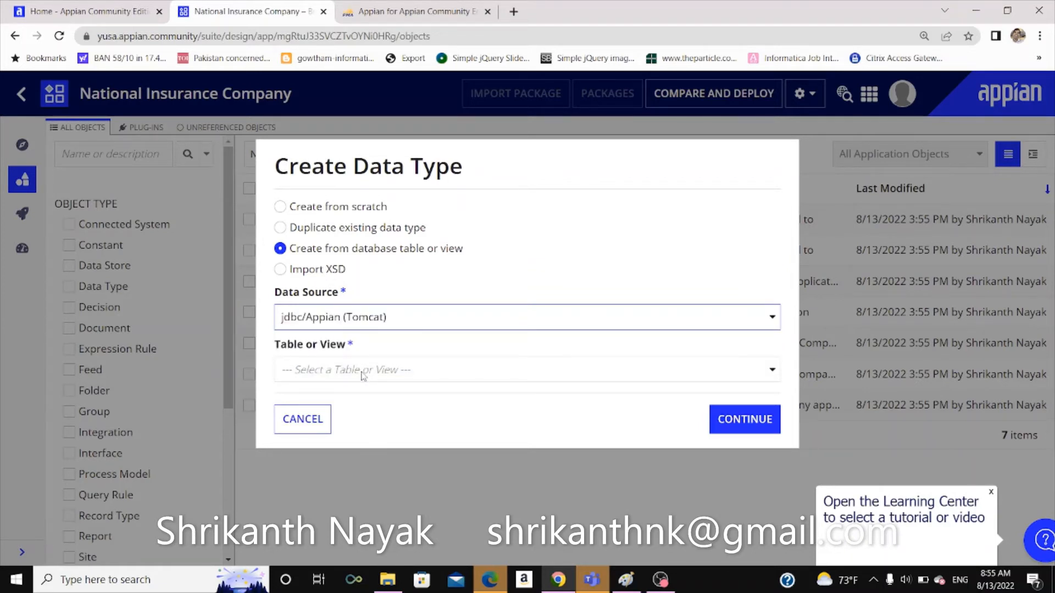
Step: Choose the LeaveSummary table as the data type's source and continue to its field definitions
left_click(363, 372)
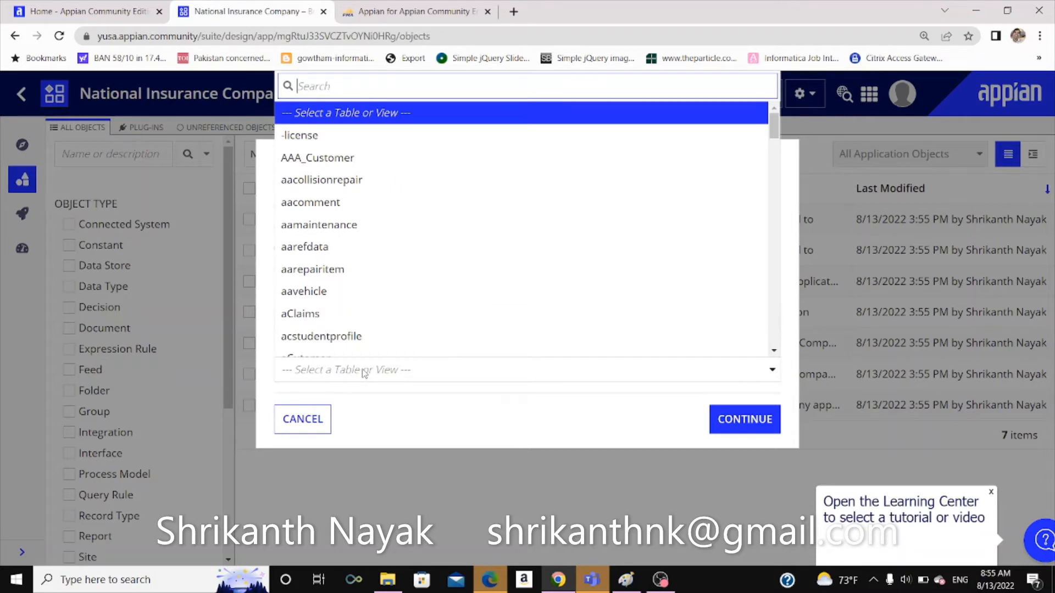
type("lea")
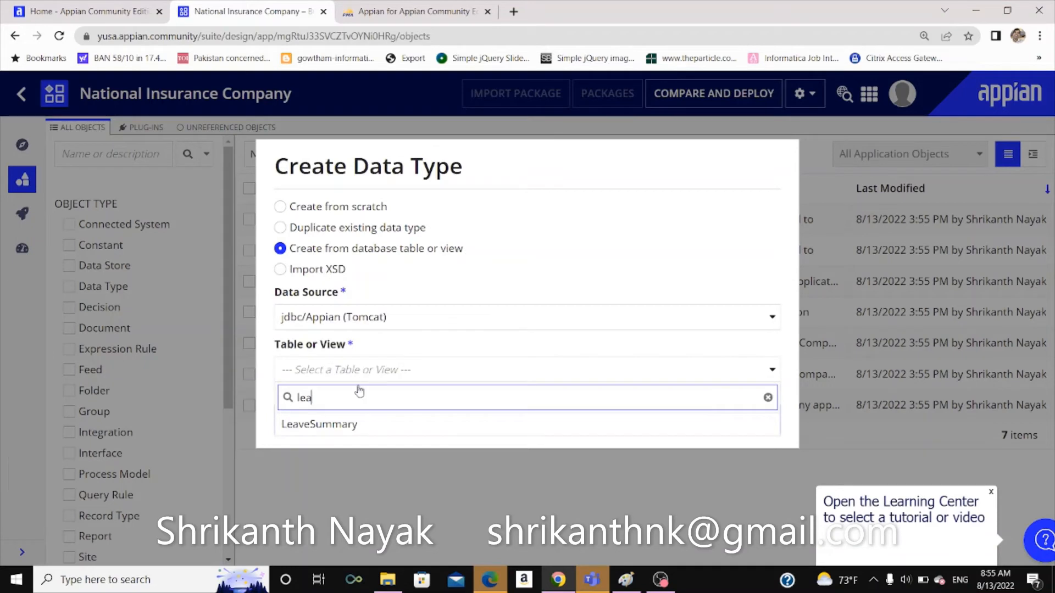
left_click(351, 423)
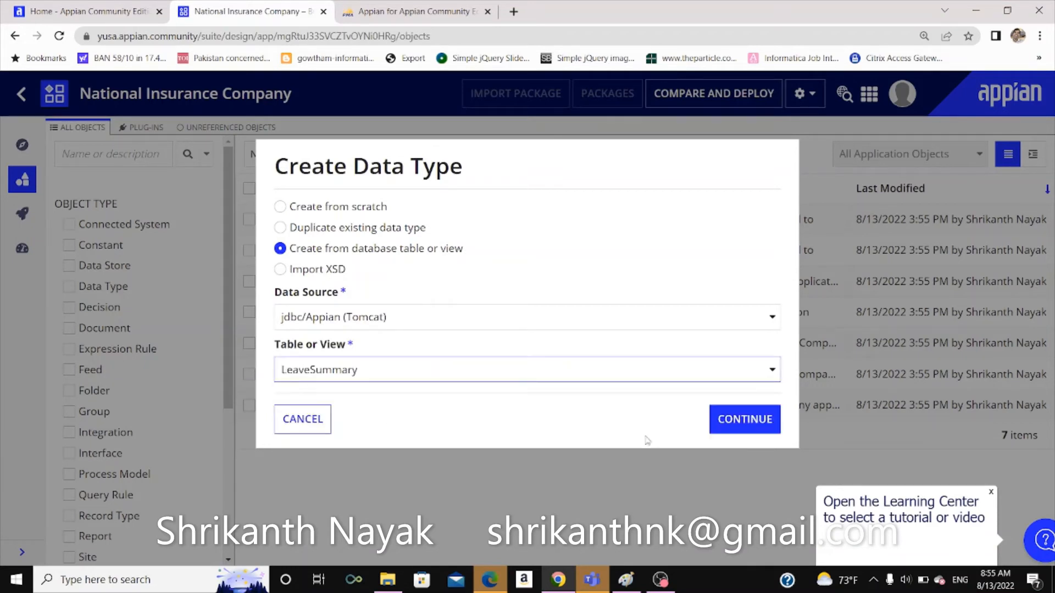
left_click(743, 431)
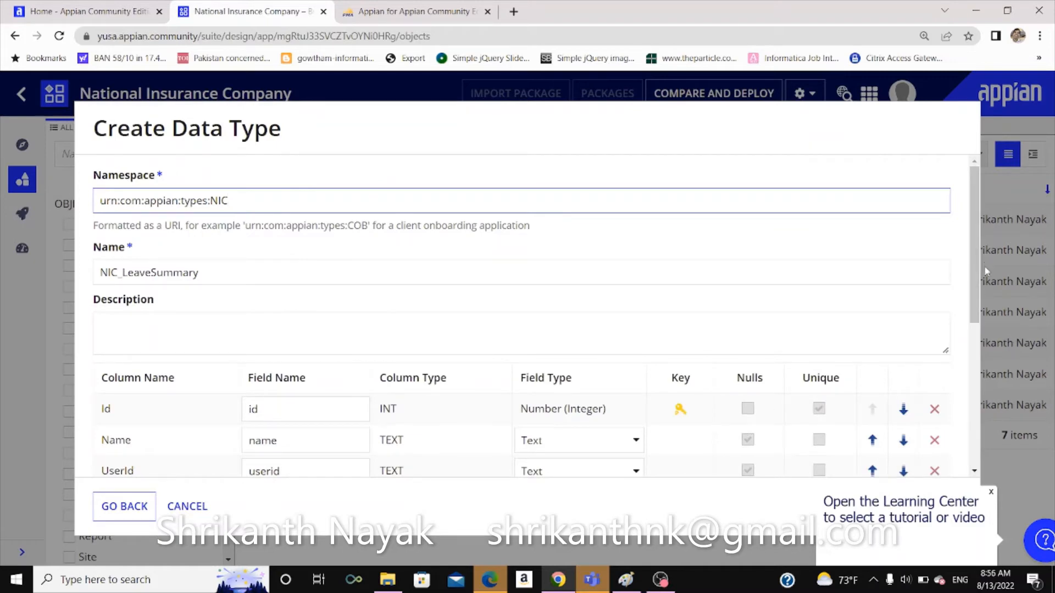
Step: Create the NIC_LeaveSummary data type without also creating a data store entity
left_click_drag(974, 267, 975, 452)
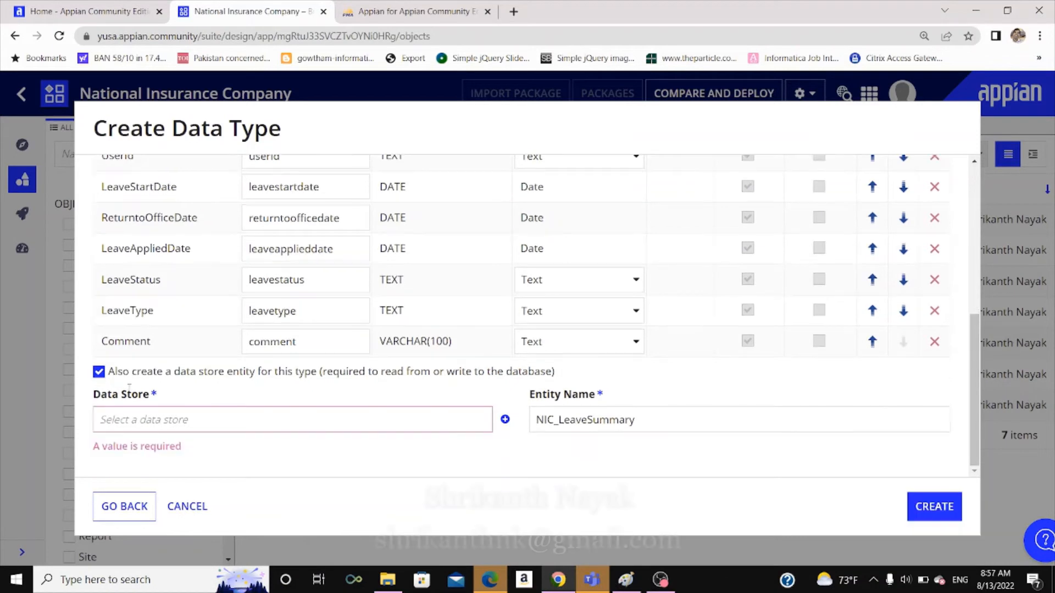
left_click(99, 372)
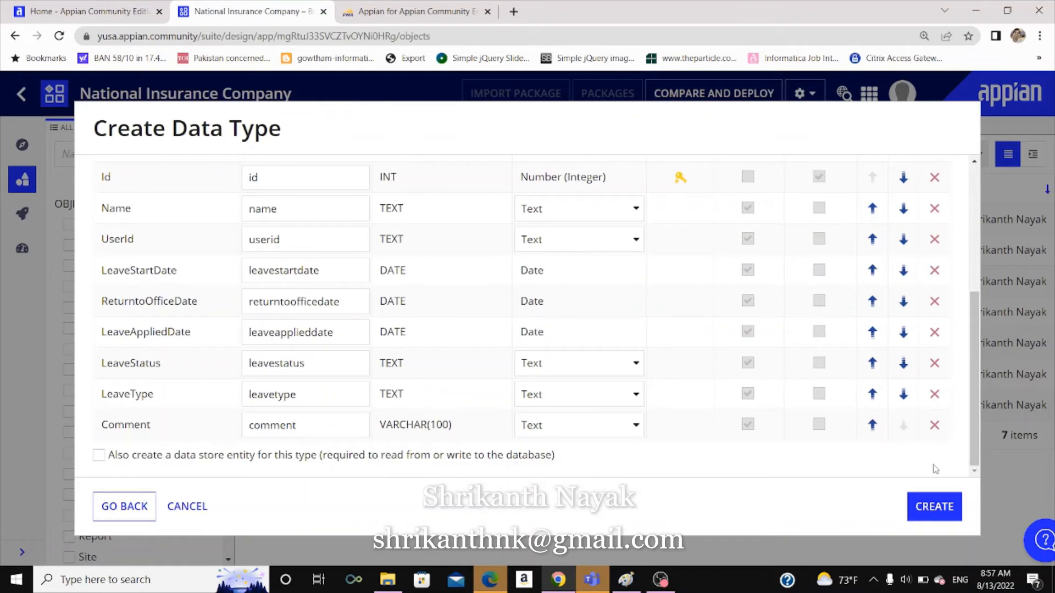
left_click(926, 508)
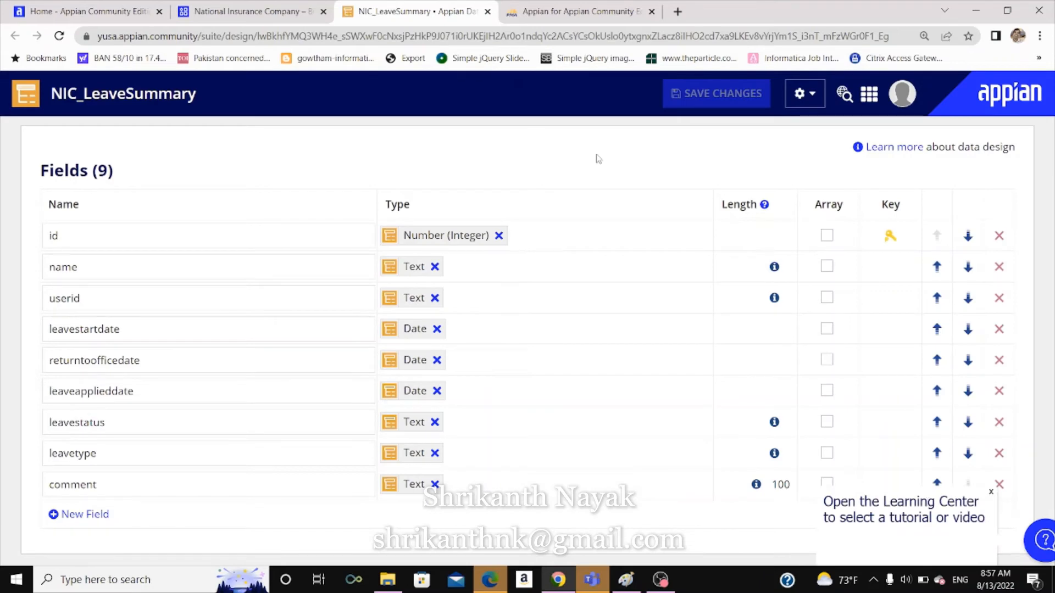
Step: Create a data store named NIC Employee Summary DS in the National Insurance Company application, saving its default security settings
left_click(256, 11)
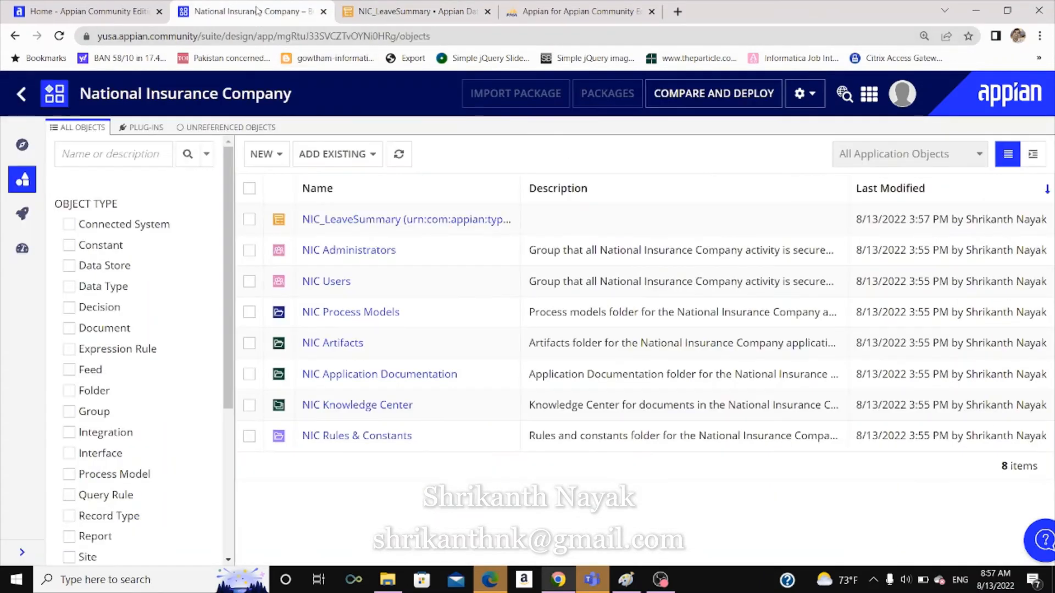
left_click(267, 159)
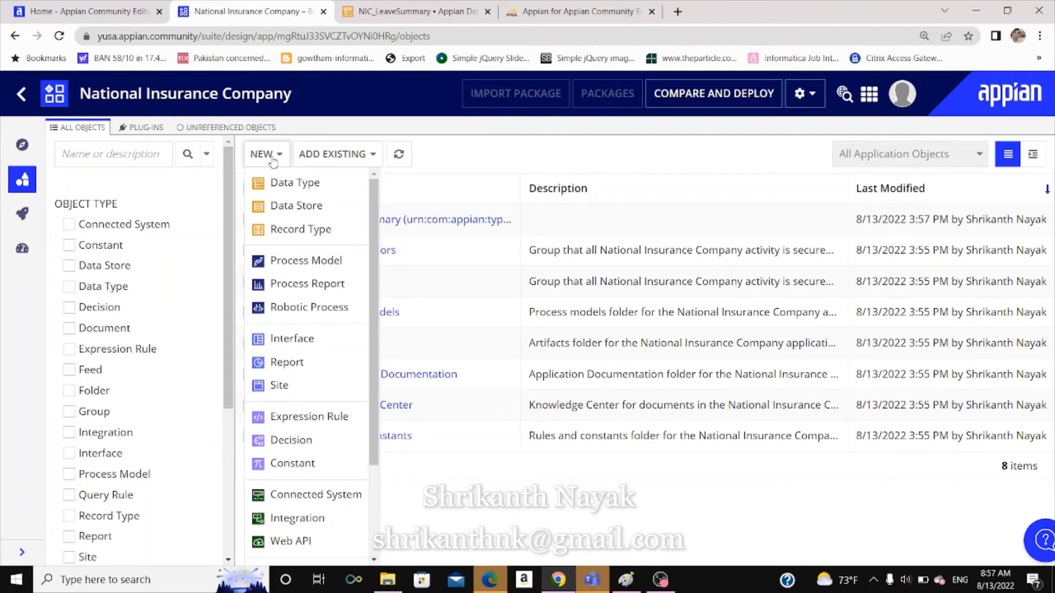
left_click(280, 208)
type("NIC")
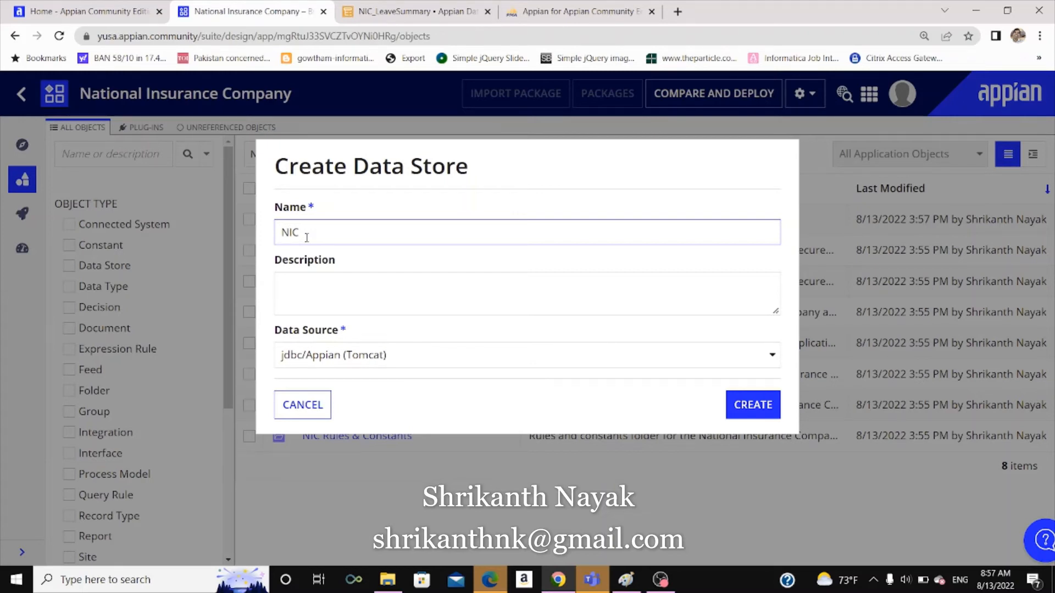
type(" Employee Summary DS")
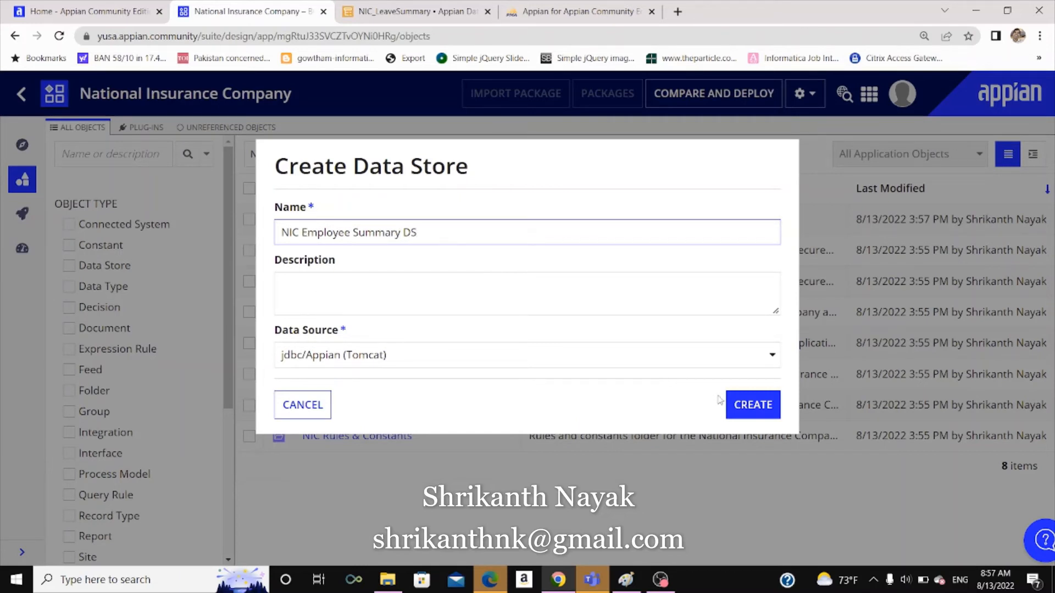
left_click(734, 404)
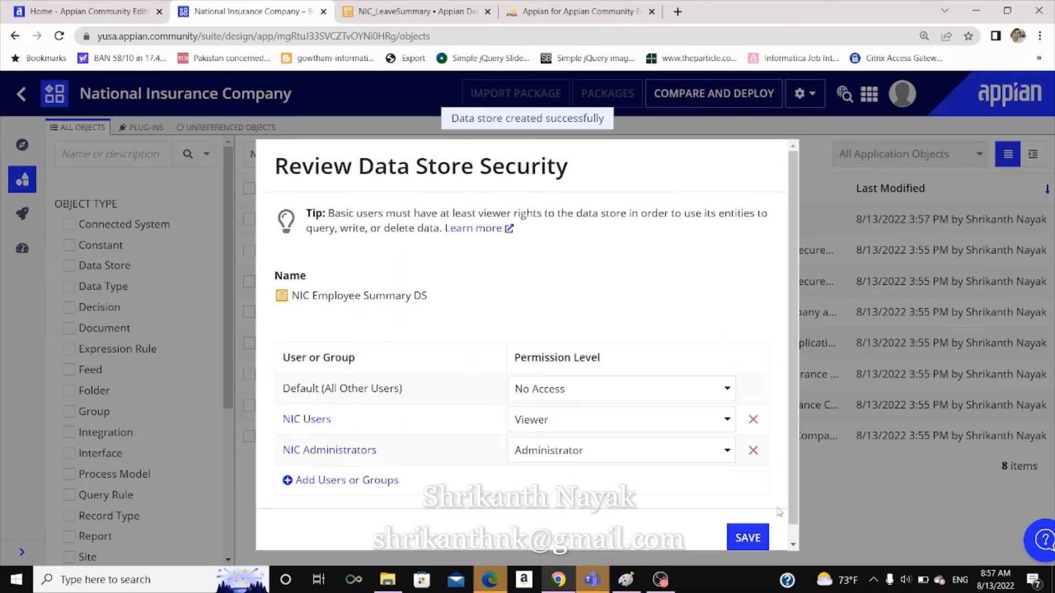
scroll(795, 503, "down", 1)
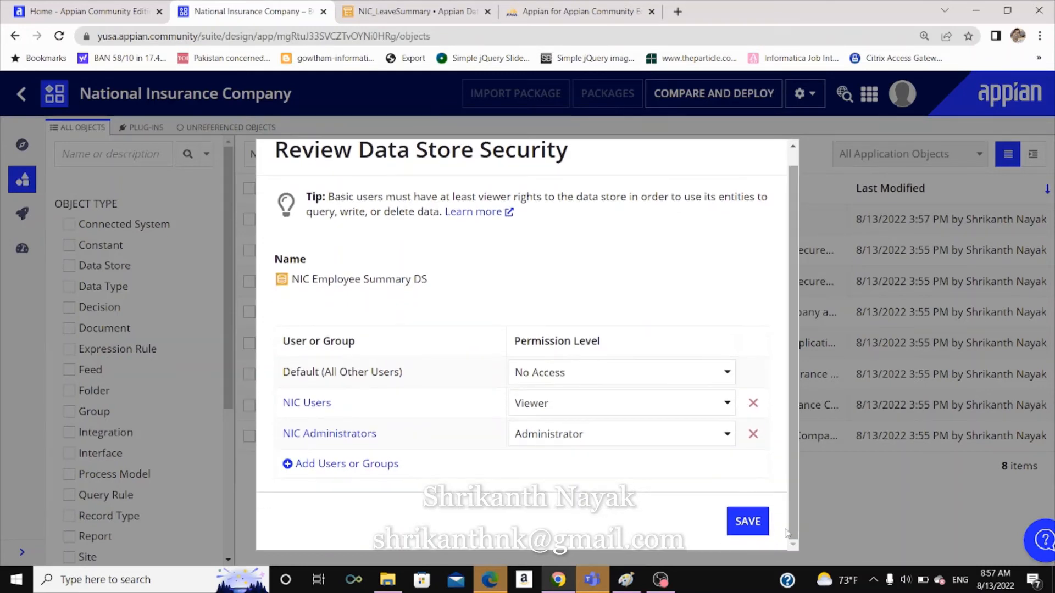
left_click(745, 521)
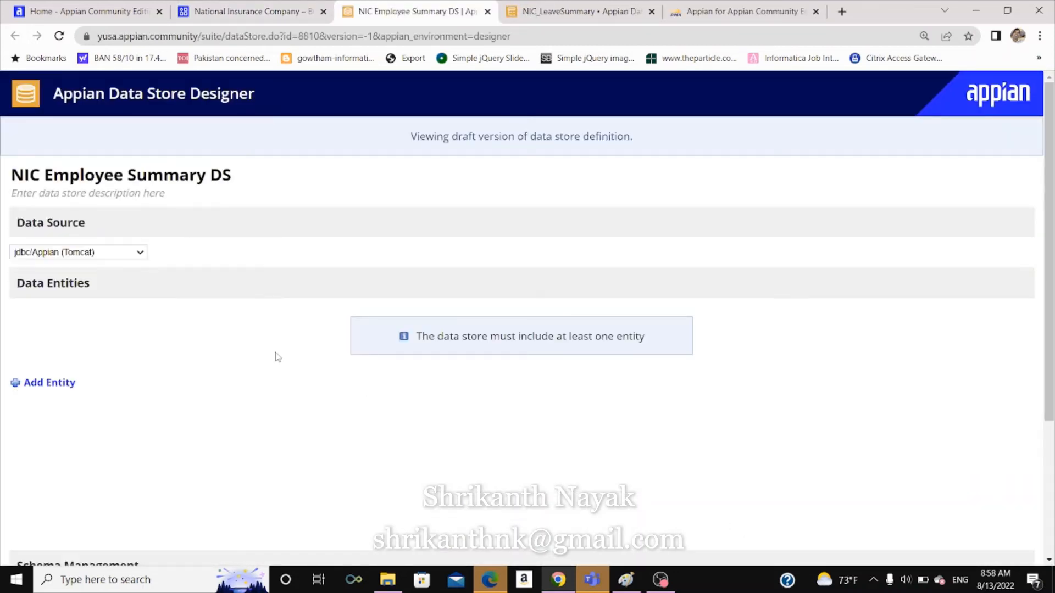
Step: Add a new entity to the data store and name it NIC_LeaveSummary_Entity
left_click(56, 385)
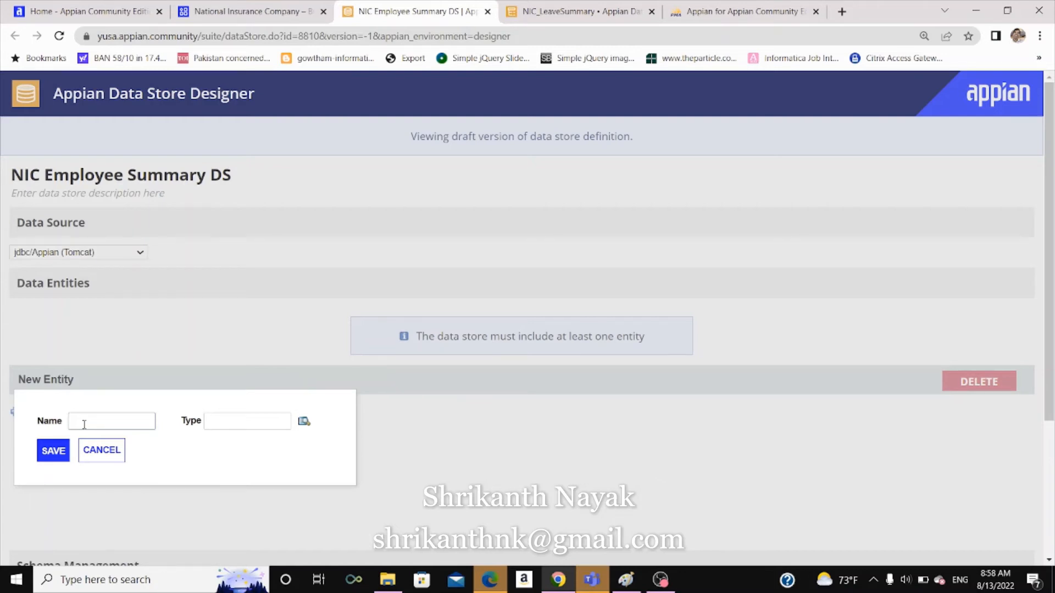
type("N")
type("IC")
type("_Leave")
type("Summary")
type("_")
type("Entity")
Step: Assign the NIC_LeaveSummary data type to the new entity and save the entity
left_click(236, 420)
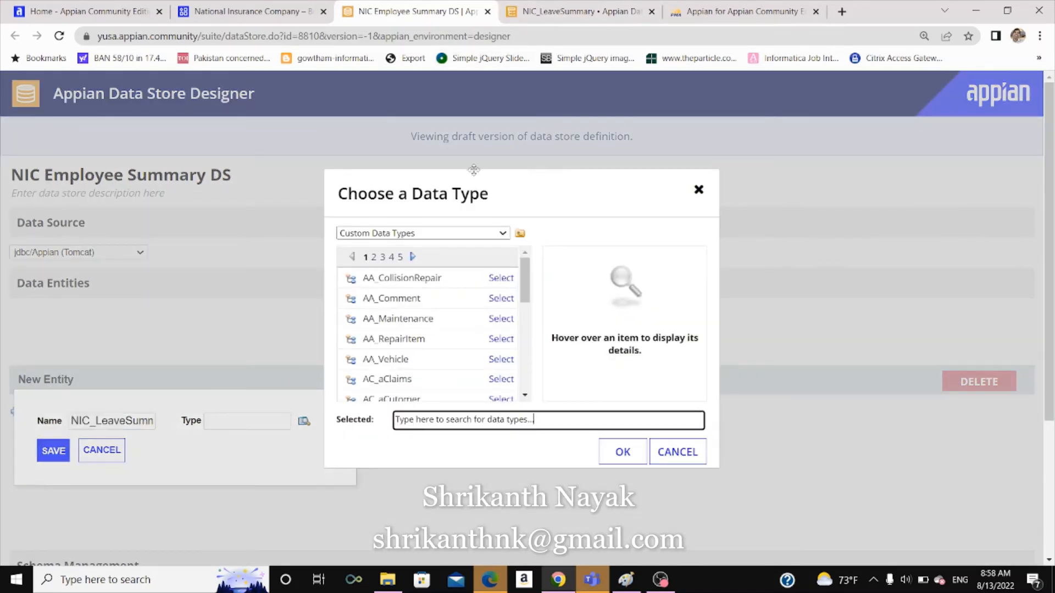
left_click(415, 413)
type("NIC")
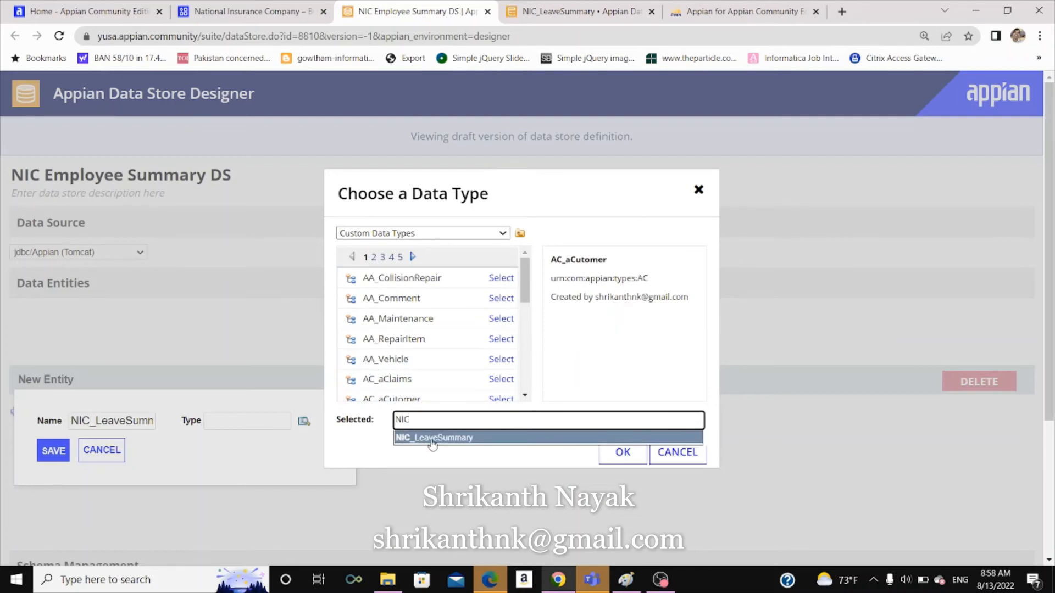
left_click(431, 438)
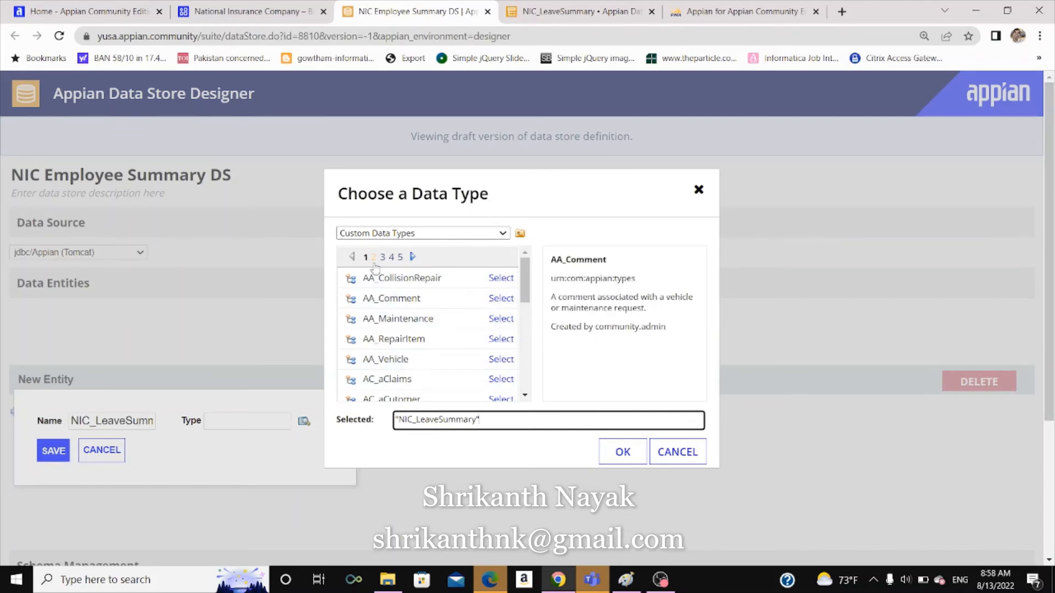
left_click(623, 456)
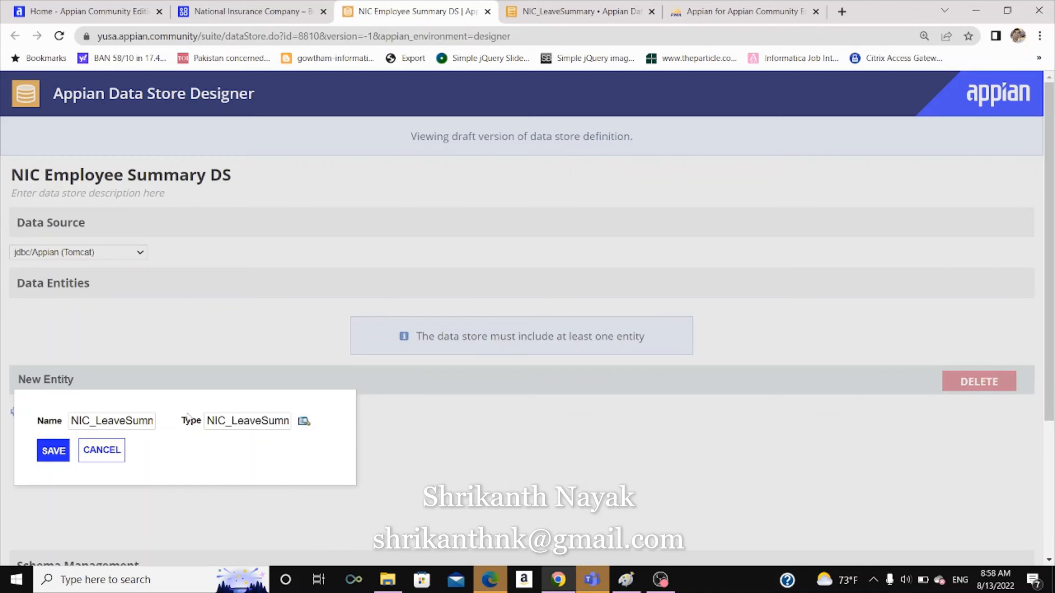
left_click(62, 456)
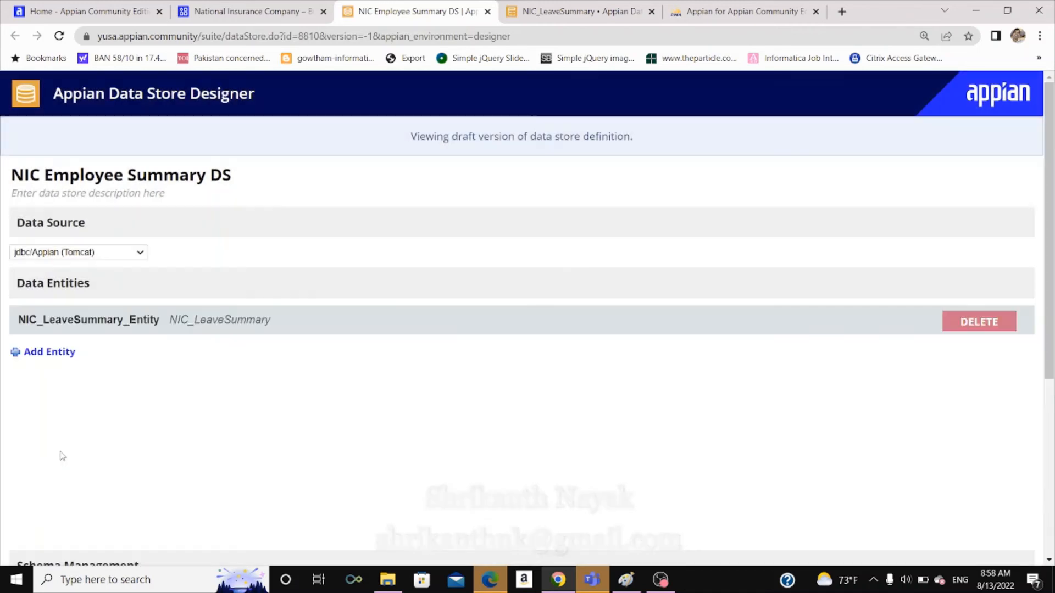
Step: Verify the data store's entity mappings, then save and publish the data store
scroll(61, 454, "down", 5)
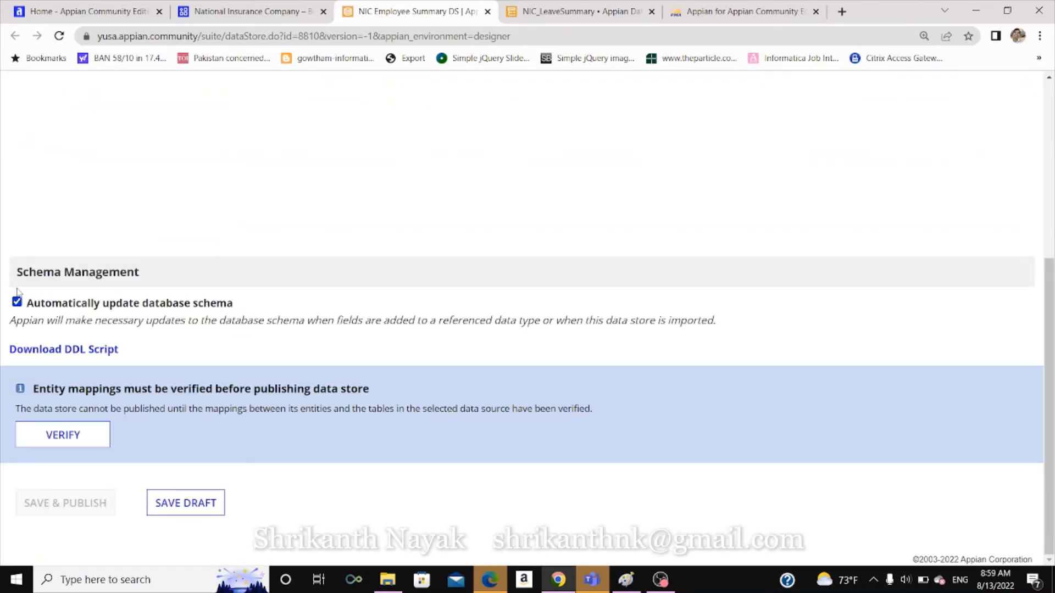
left_click(46, 434)
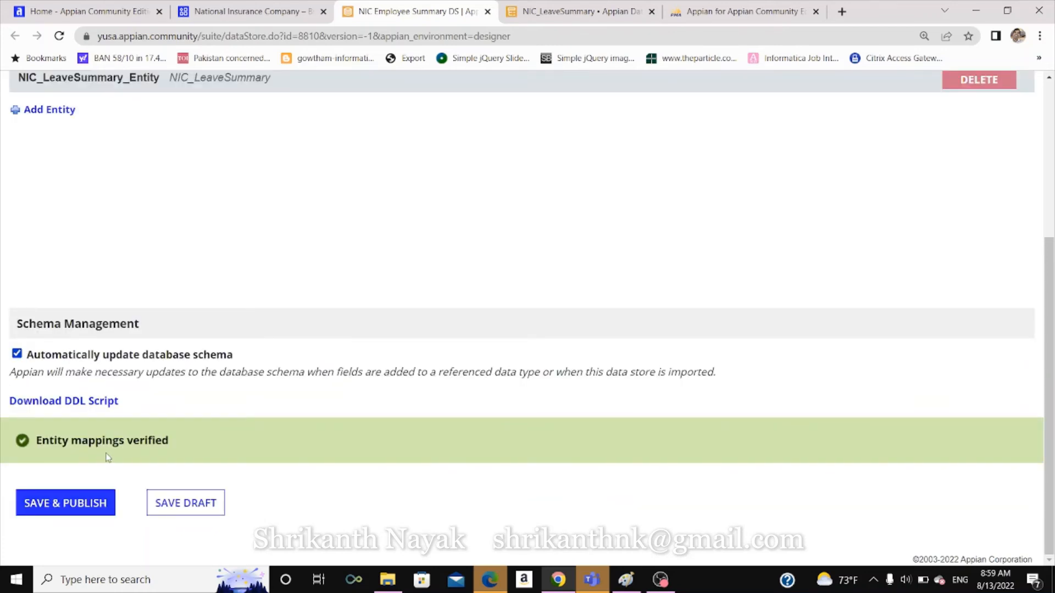
left_click(54, 505)
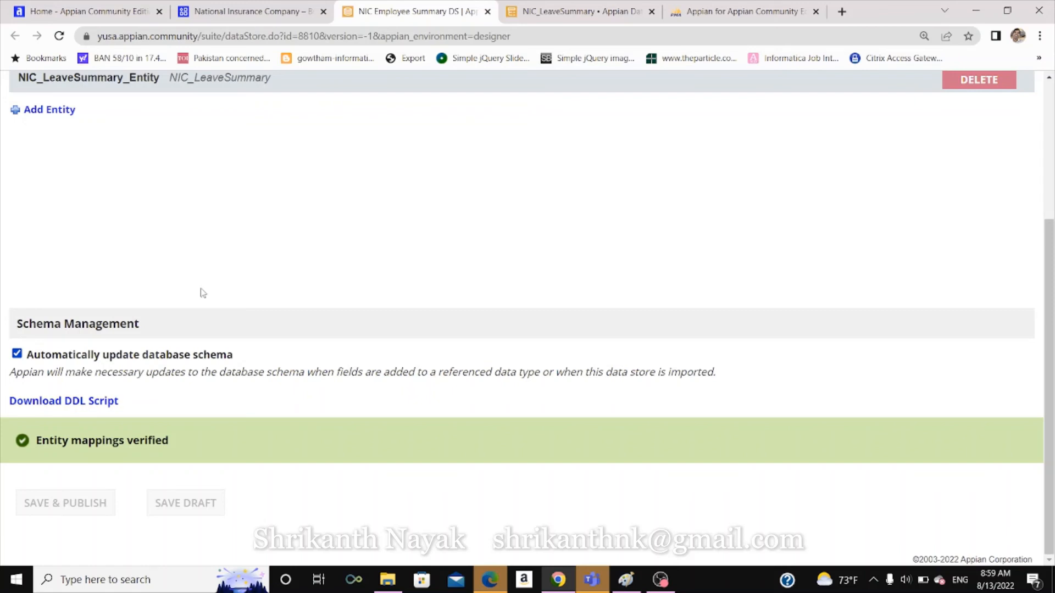
scroll(202, 293, "up", 4)
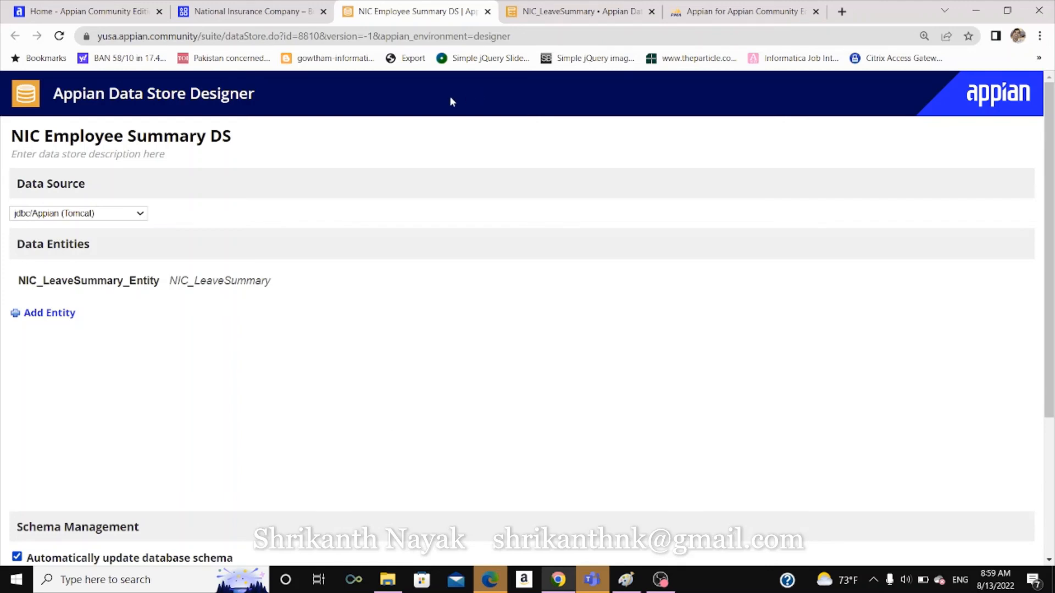
Step: Start a new constant in the National Insurance Company application and name it NIC_LeaveSummary_Const
left_click(258, 13)
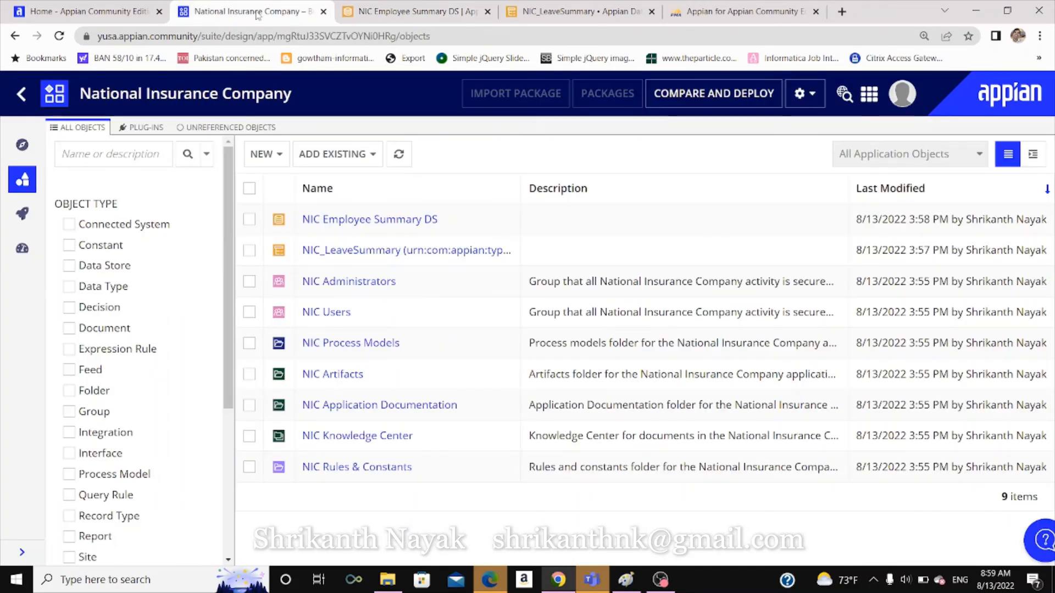
left_click(285, 163)
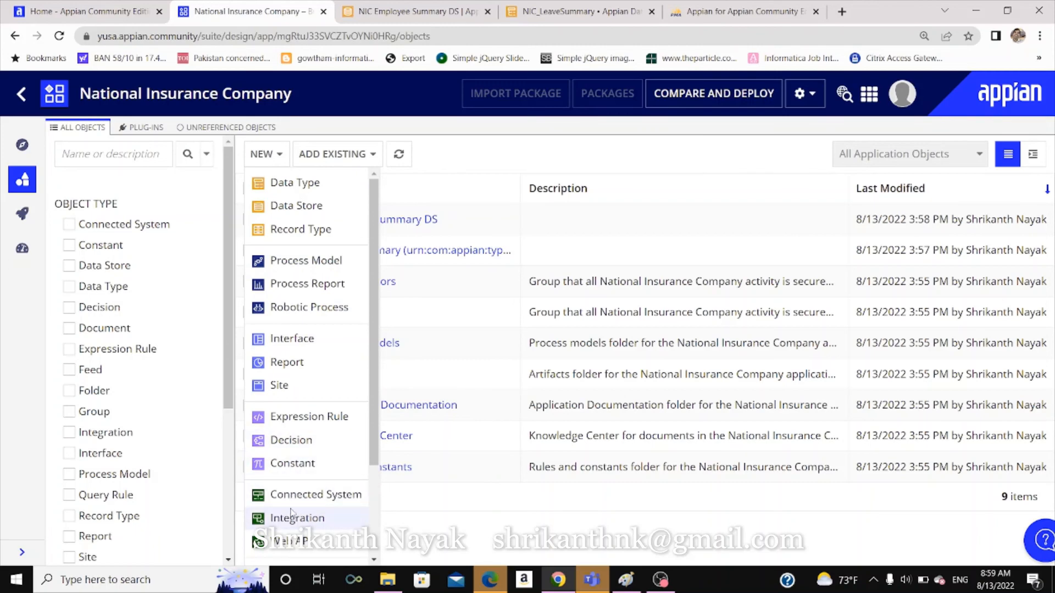
left_click(294, 463)
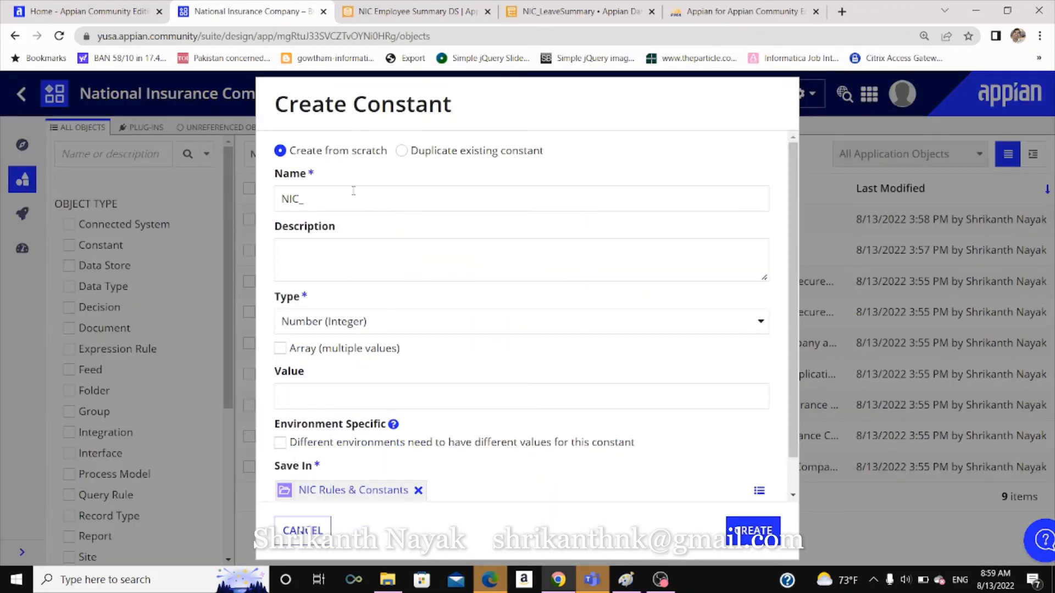
left_click(351, 193)
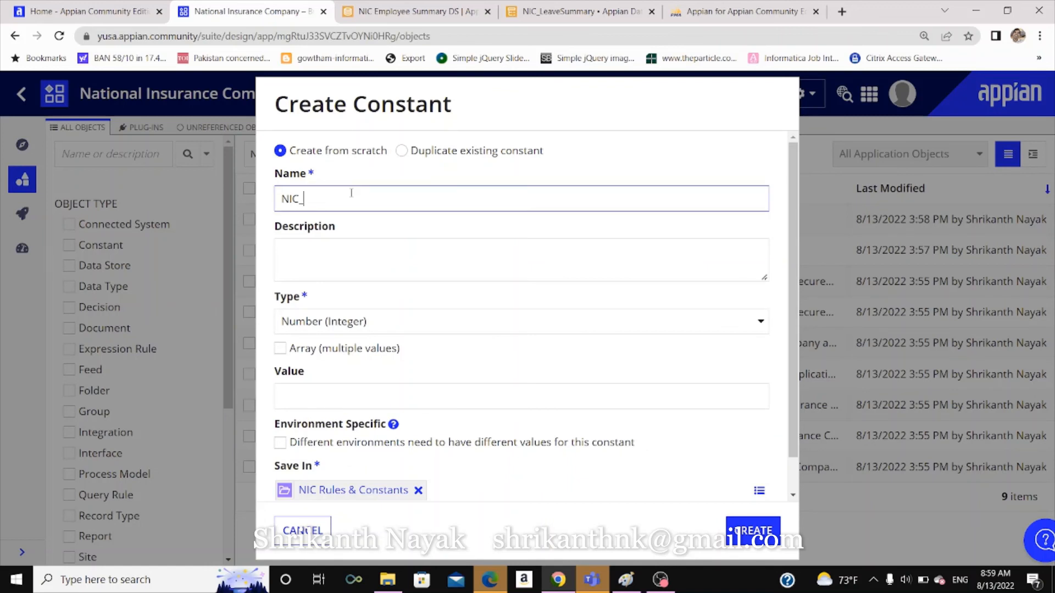
type("LEave")
key("BackSpace")
type("eaveSummary_Const")
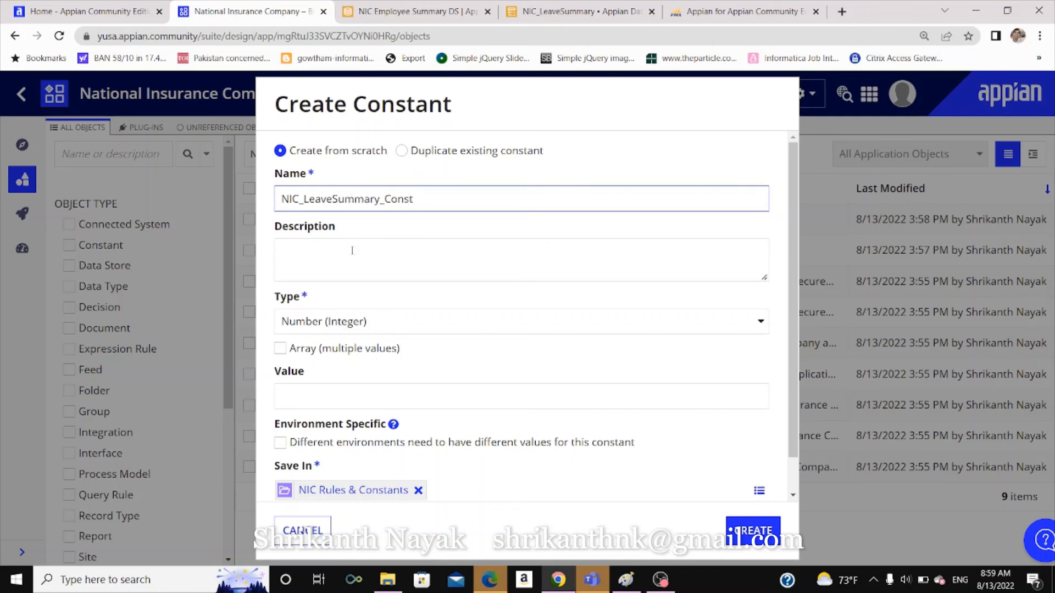
Step: Set the constant's type to Data Store Entity
left_click(365, 322)
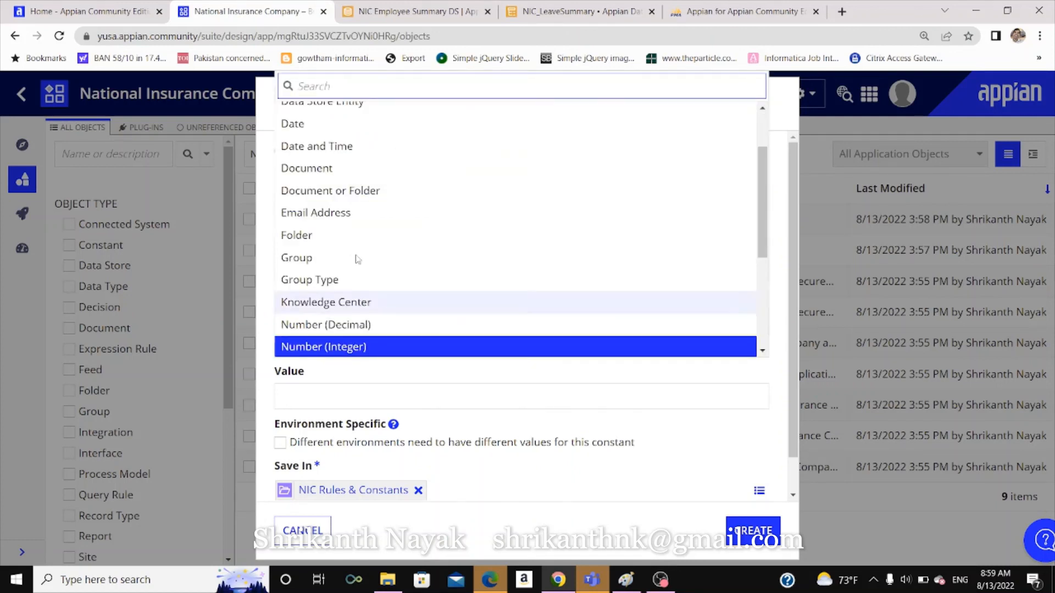
scroll(358, 156, "up", 1)
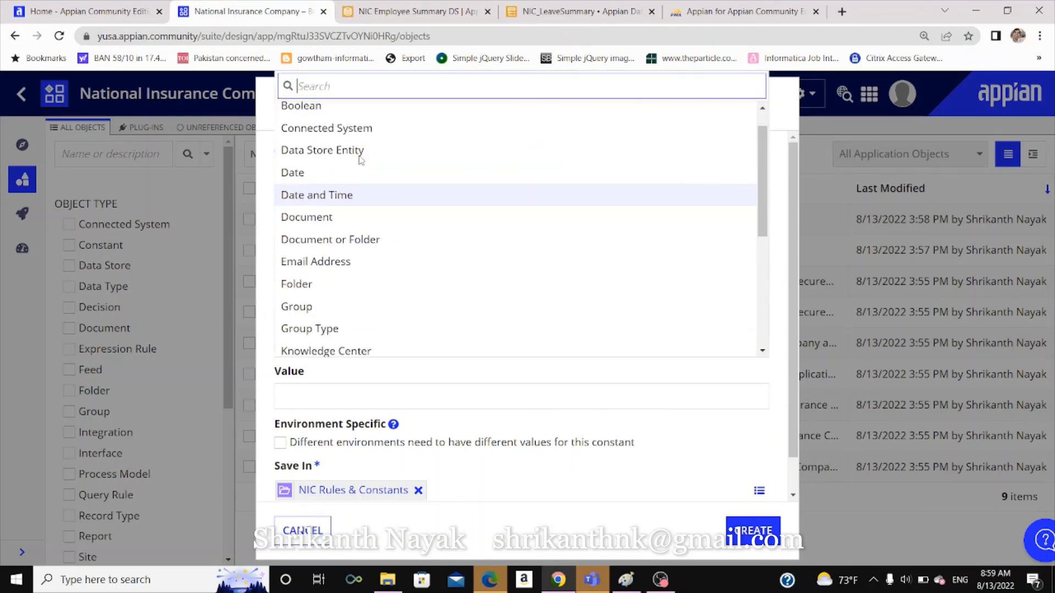
scroll(361, 160, "up", 1)
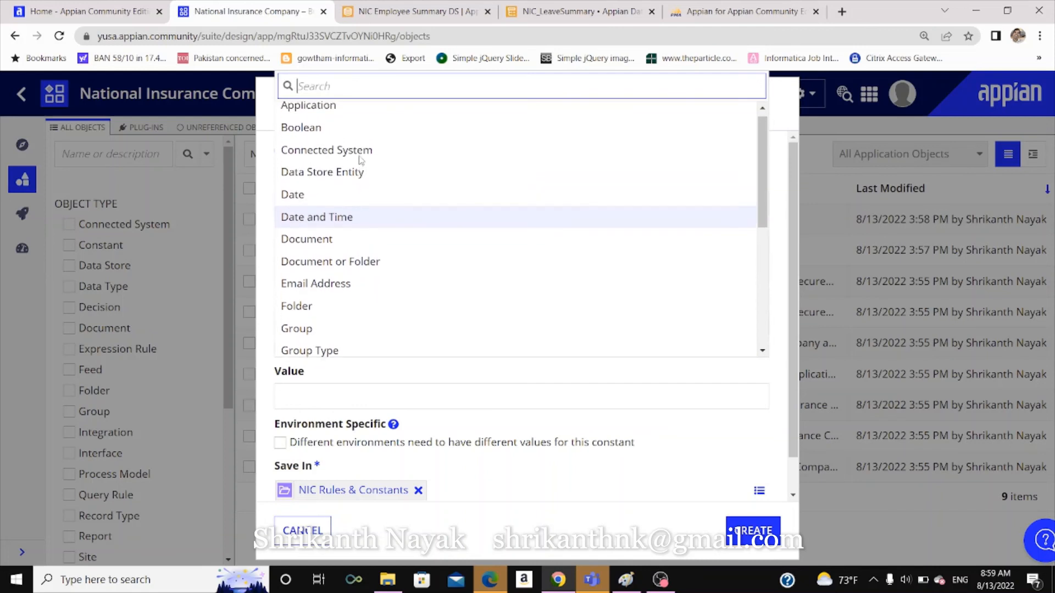
scroll(360, 160, "up", 1)
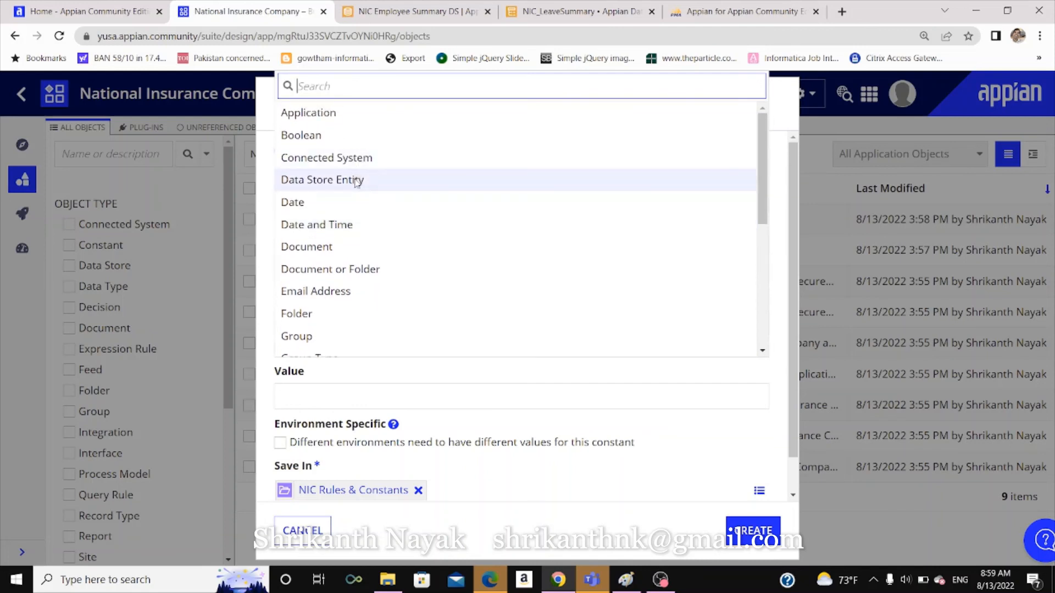
left_click(356, 181)
Step: Point the constant to NIC_LeaveSummary_Entity in the NIC Employee Summary DS data store and create it in NIC Rules & Constants
left_click(372, 397)
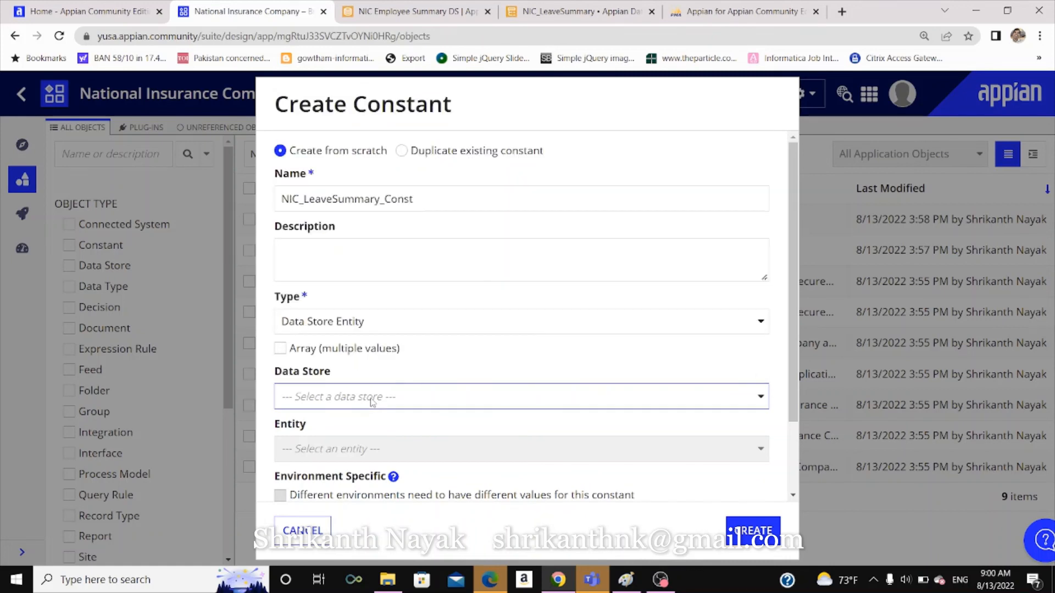
left_click(394, 392)
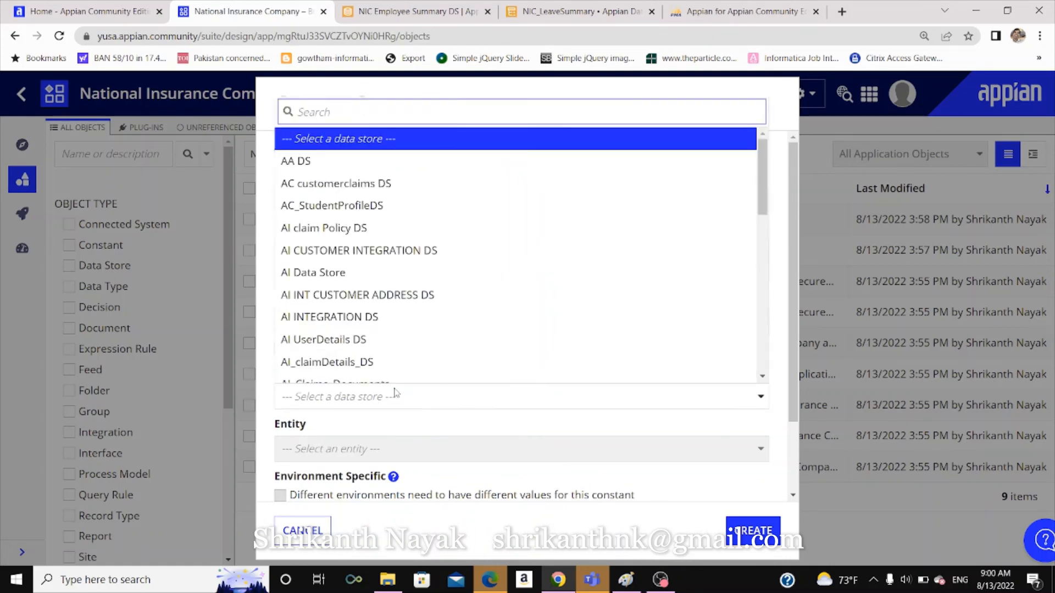
type("nic")
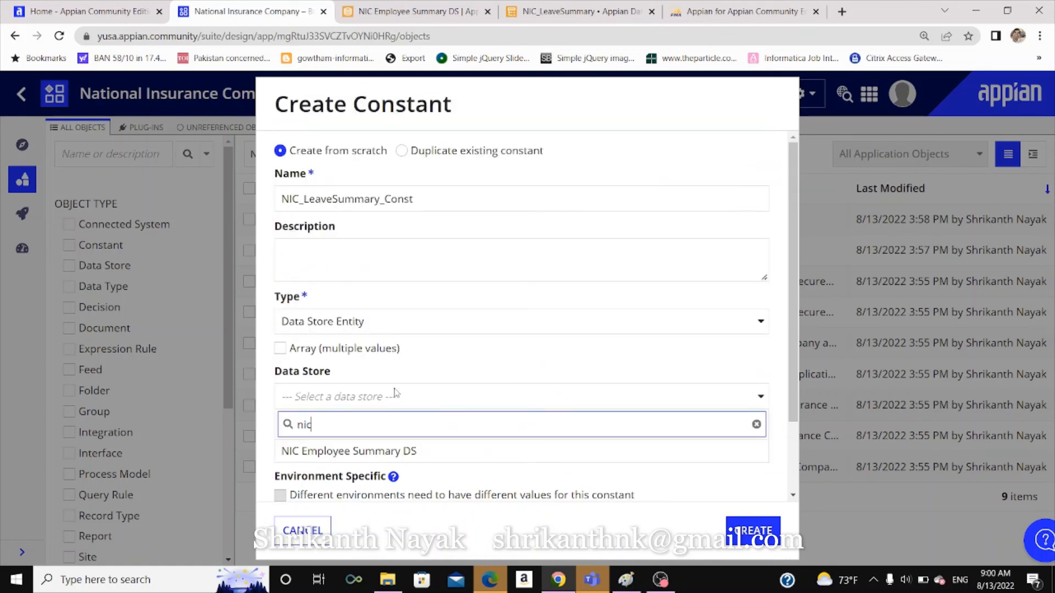
left_click(386, 450)
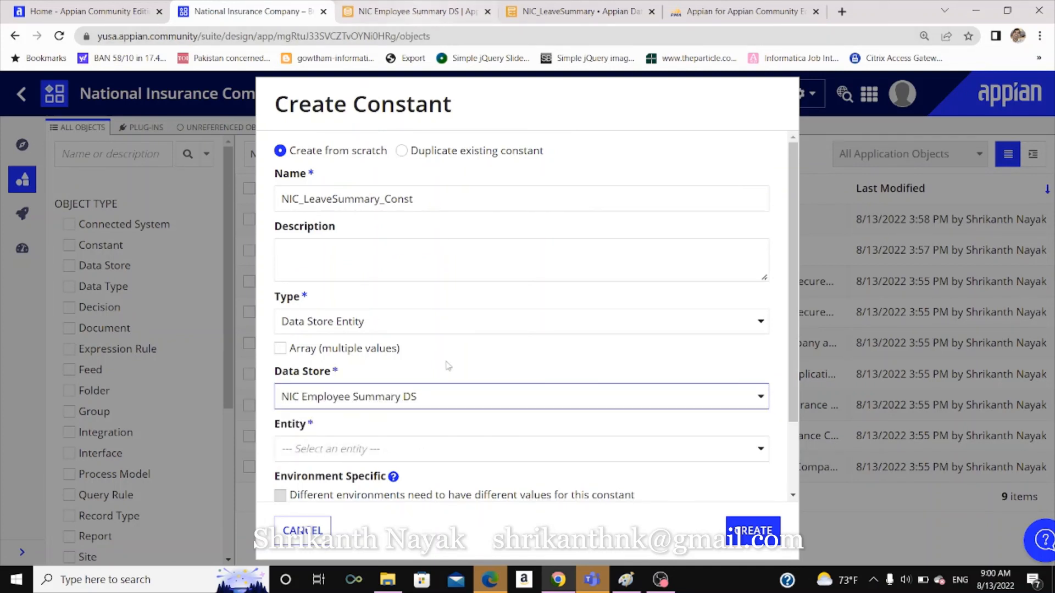
scroll(445, 370, "down", 2)
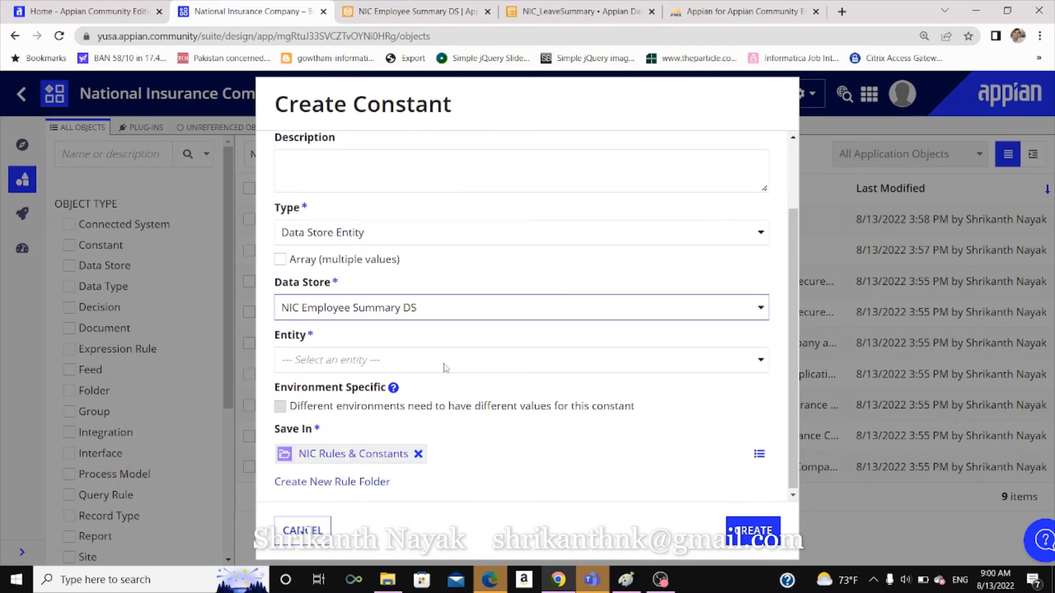
left_click(446, 368)
left_click(420, 409)
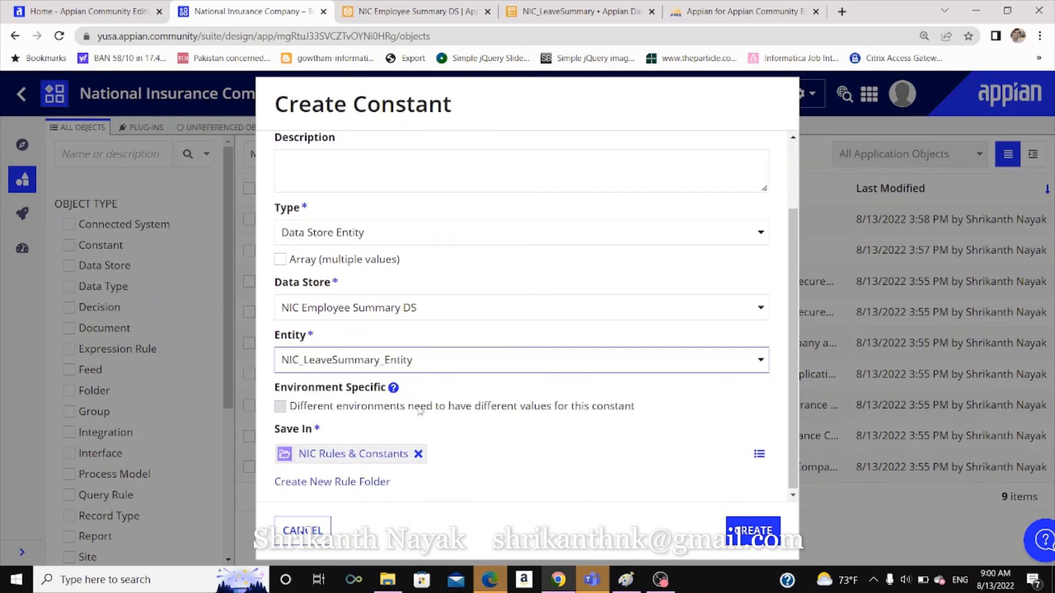
left_click(736, 532)
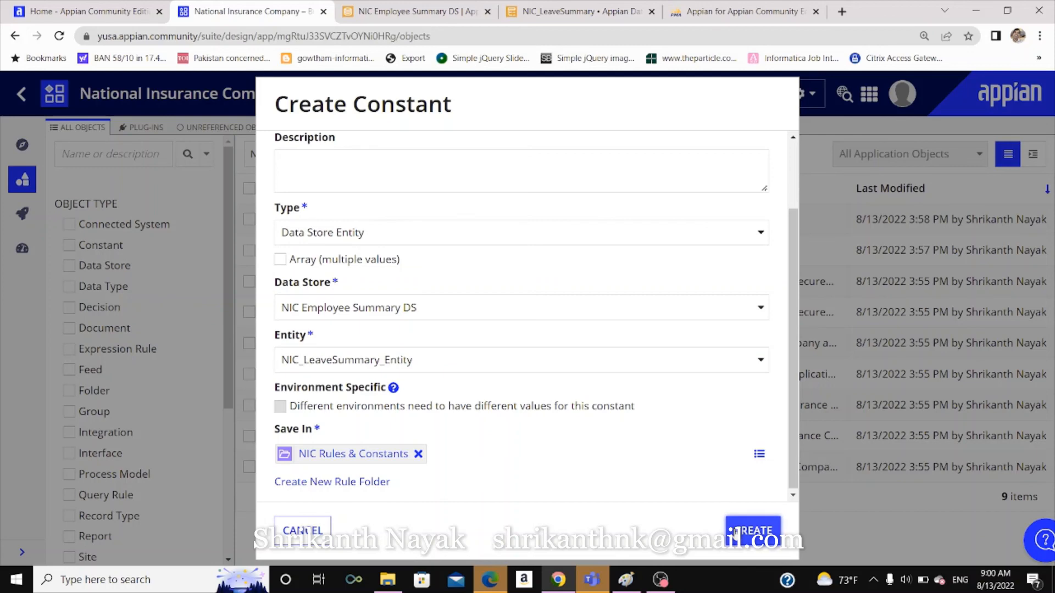